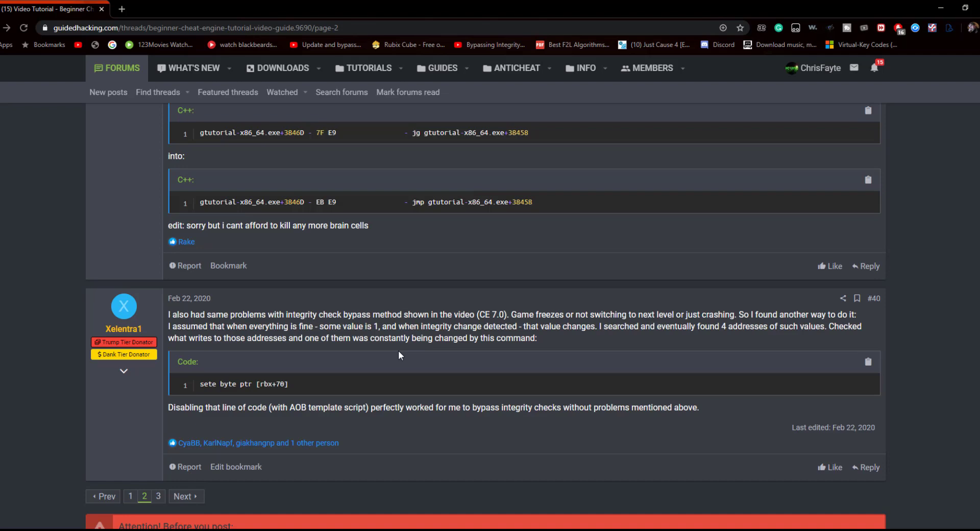
- Switch to Cheat Engine, activate the Game 1 Ammo Freeze script, and bring the tutorial game window to the front
click(305, 529)
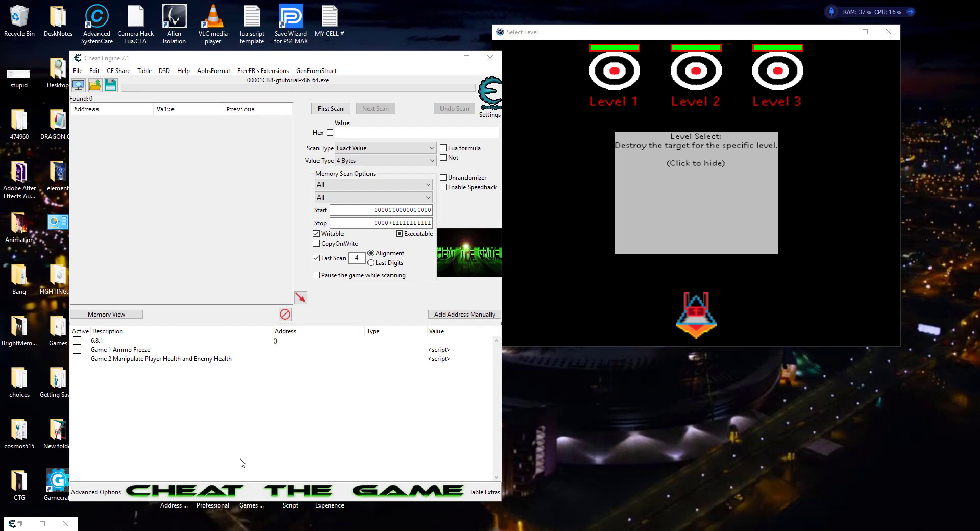
drag(421, 60, 404, 45)
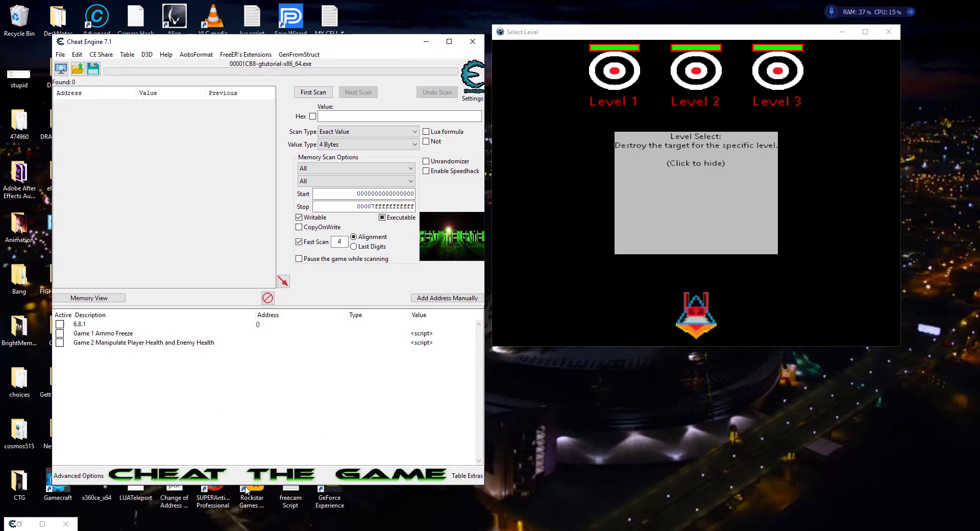
click(60, 333)
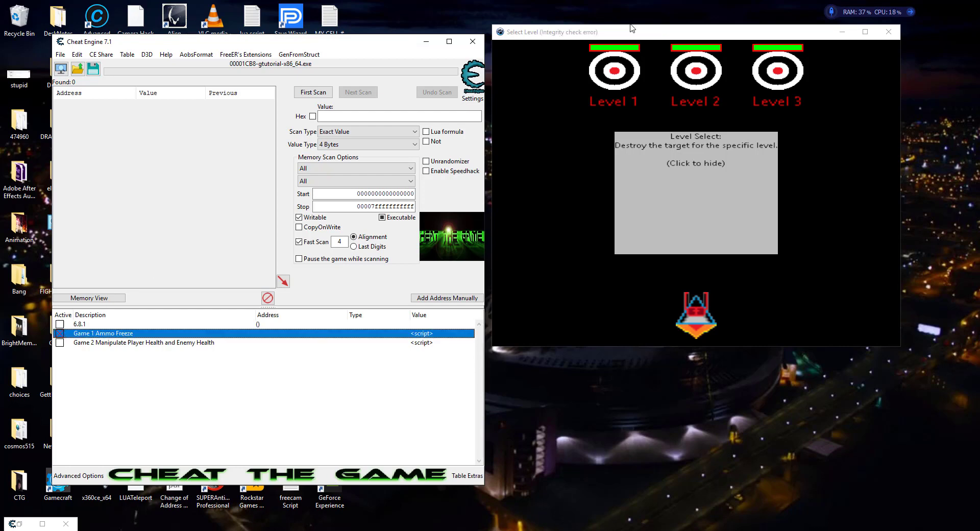
drag(562, 33, 561, 35)
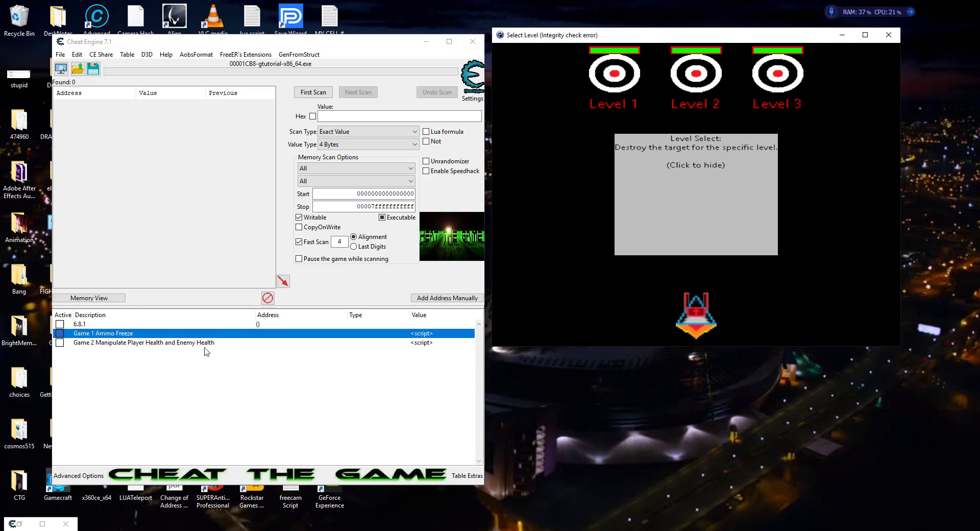
- Toggle the Game 1 Ammo Freeze script off, on and off again, checking the game window's title after each change
click(61, 334)
click(96, 380)
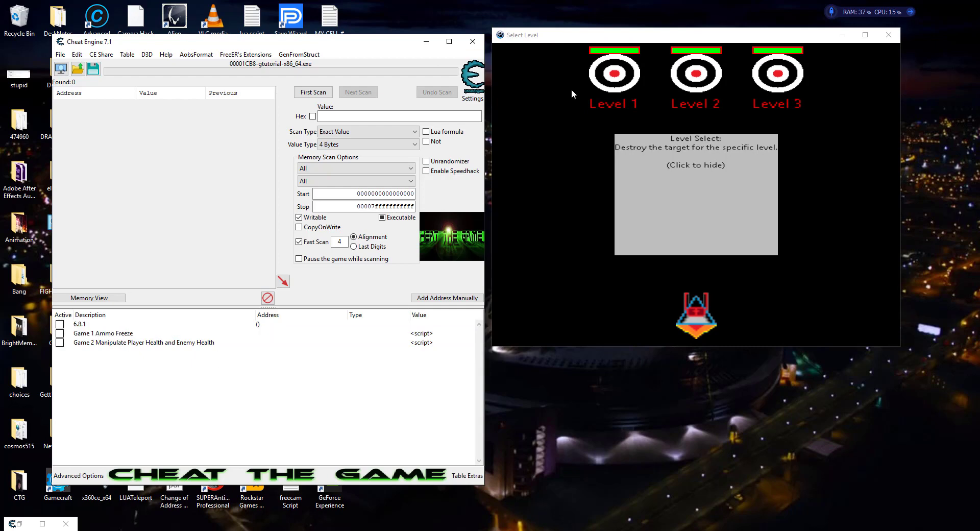
click(523, 29)
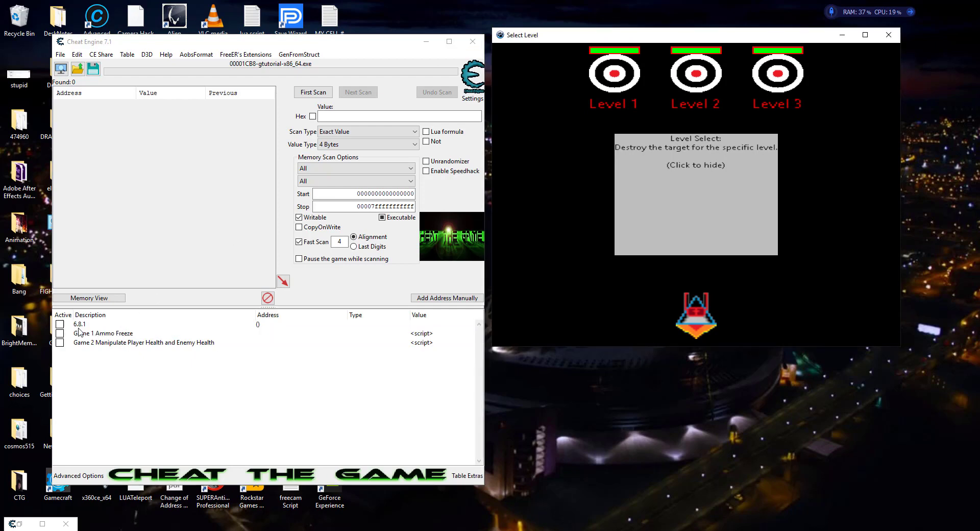
click(61, 334)
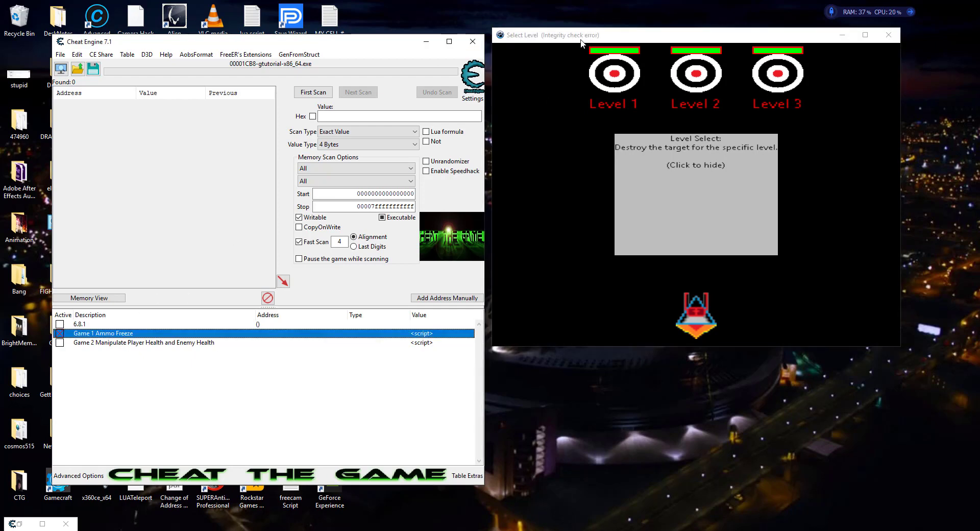
click(602, 35)
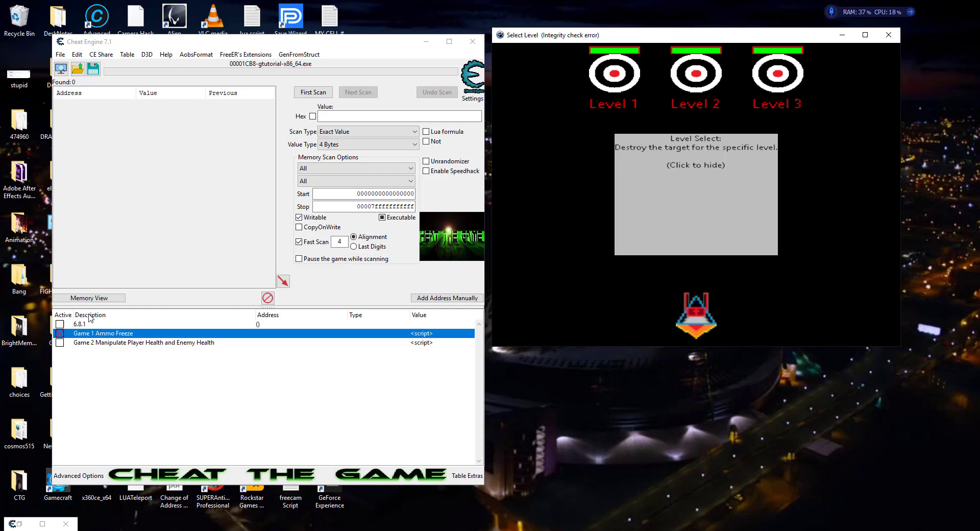
click(60, 333)
click(553, 36)
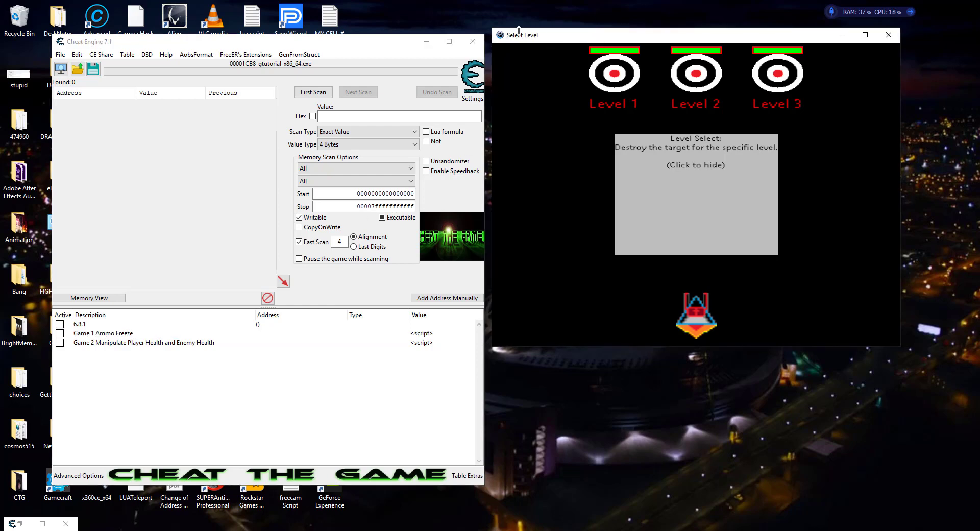
- Activate both the Game 1 Ammo Freeze and the Game 2 Manipulate Player Health and Enemy Health scripts
click(60, 334)
click(60, 343)
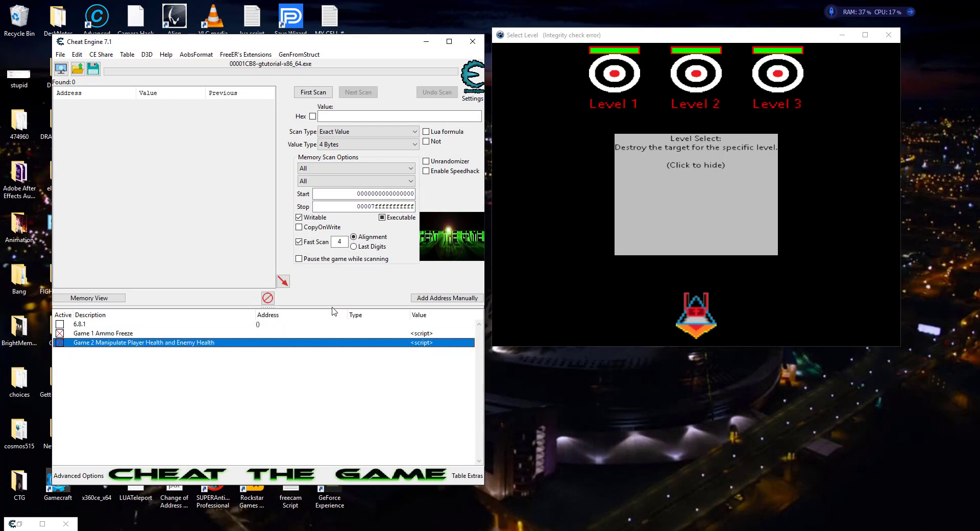
click(621, 36)
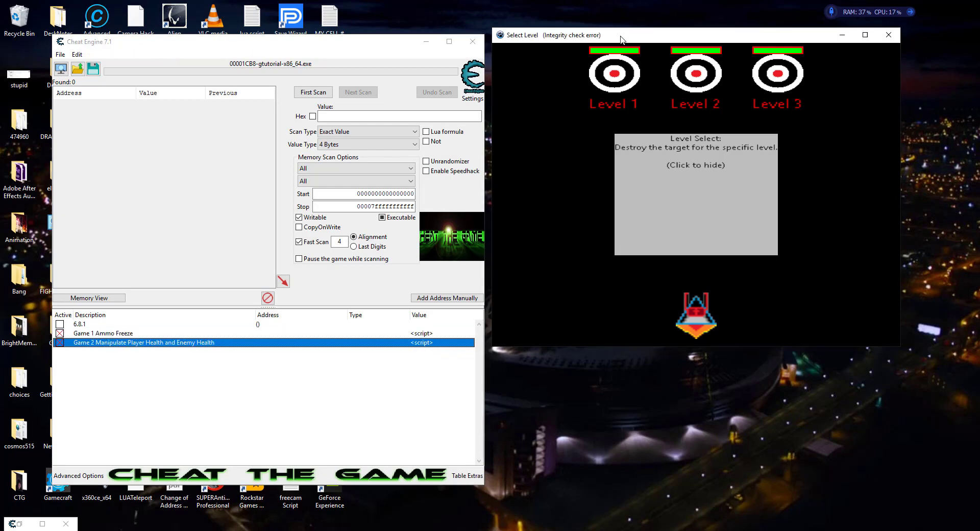
- Enter Step 2 by shooting the Level 2 target, and start playing it with the instructions hidden
click(745, 232)
key(space)
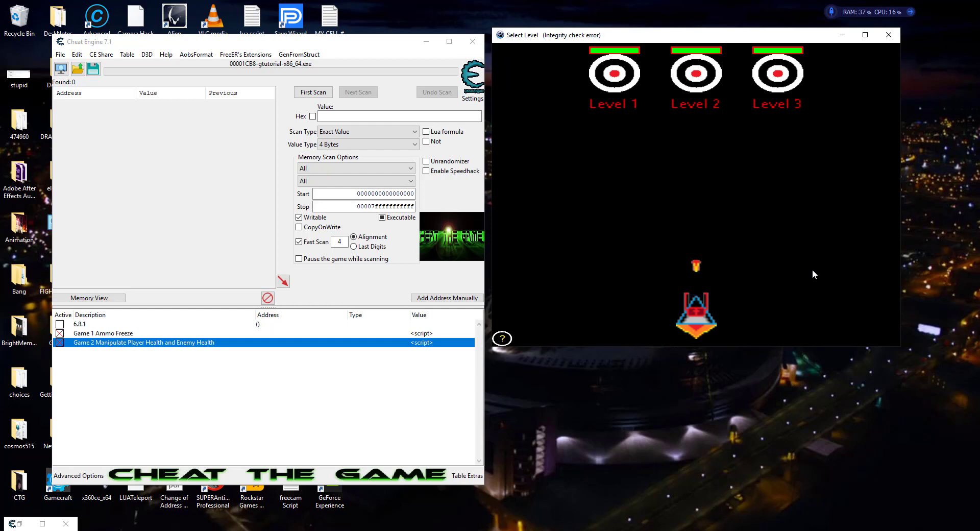
key(space)
key(space)
key(space)
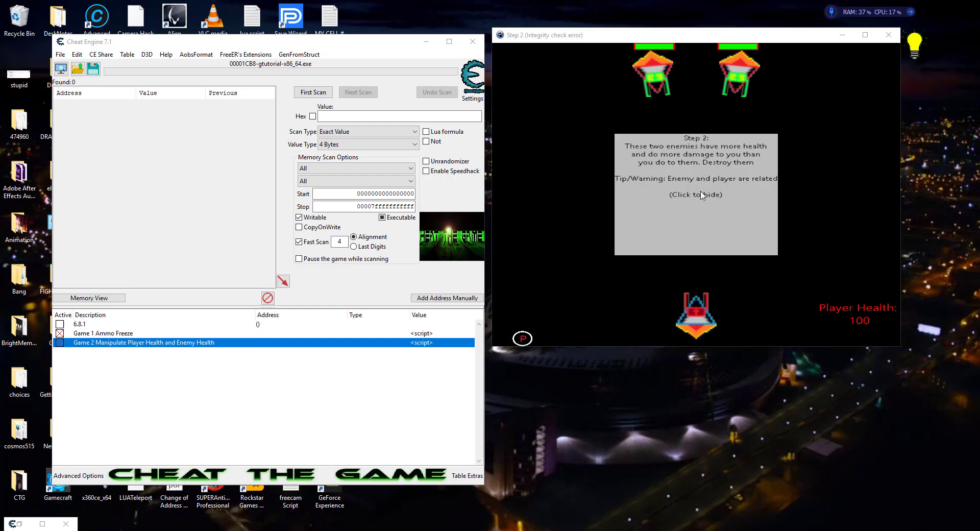
click(737, 211)
key(Up)
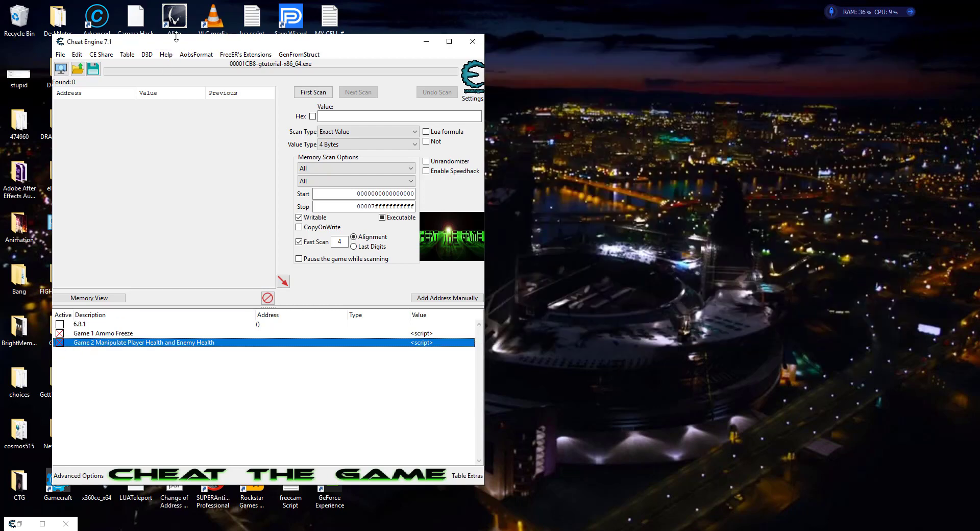
- Relaunch the Cheat Engine tutorial games and attach to the new gtutorial-x86_64.exe process
click(166, 54)
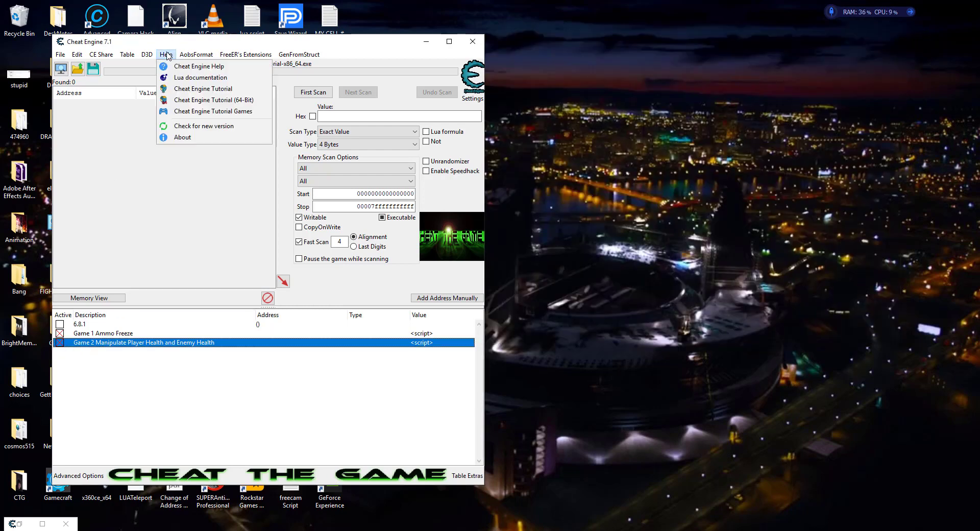
click(193, 111)
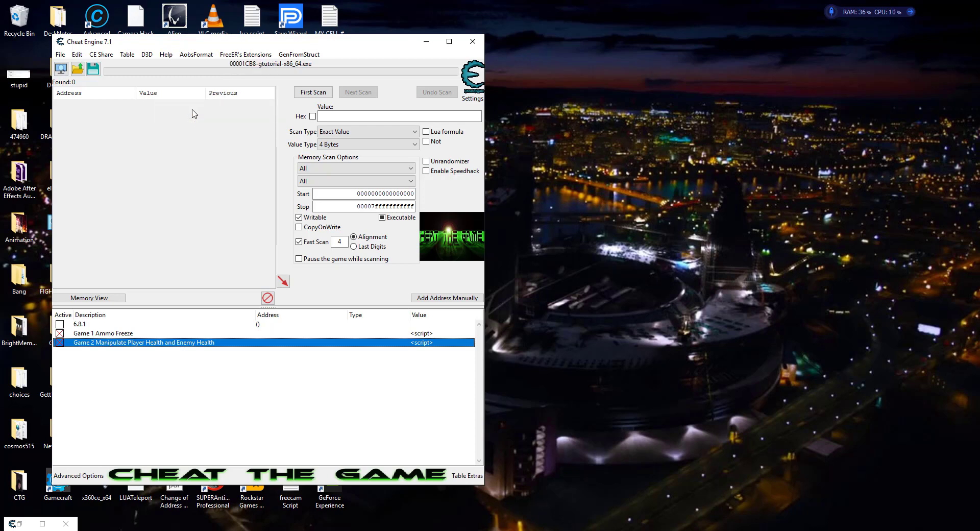
drag(548, 119, 760, 49)
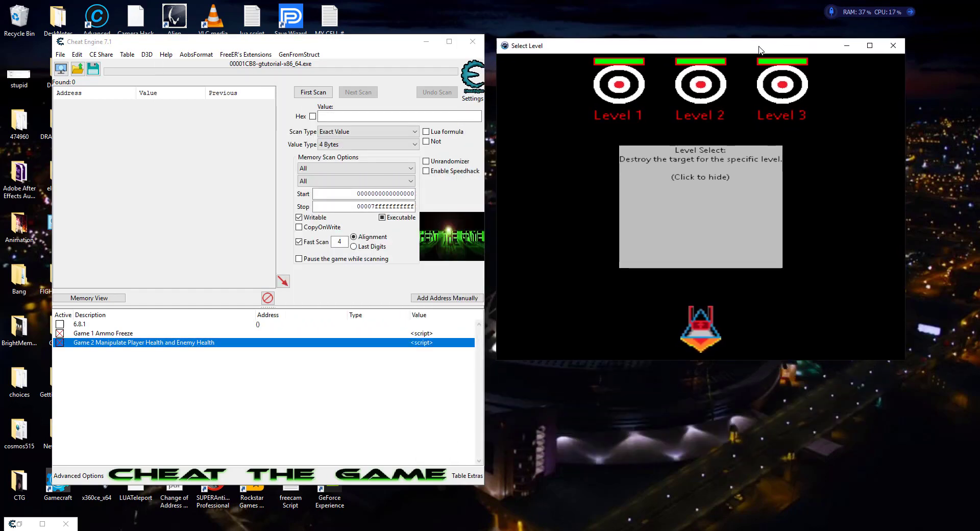
mouse_move(414, 526)
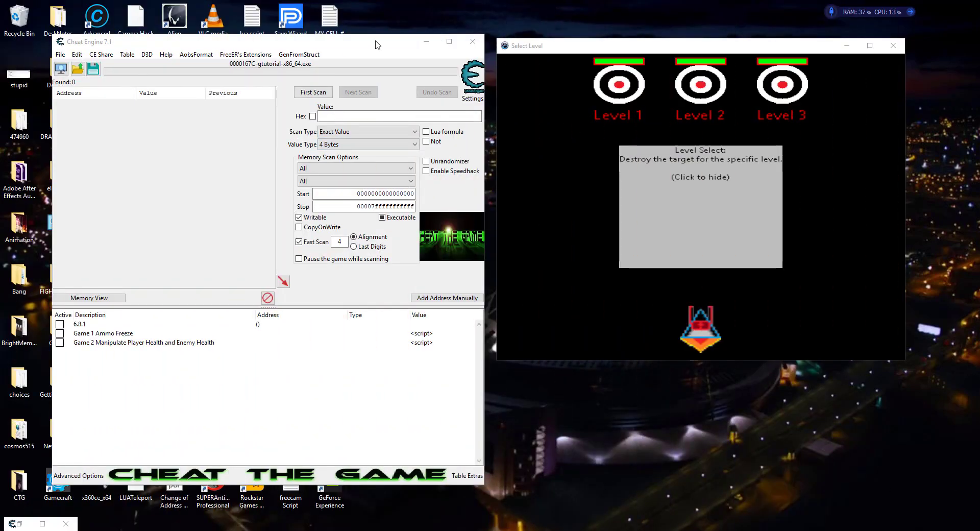
- Run a first scan for the exact value 1 using the Byte value type
click(330, 147)
click(327, 161)
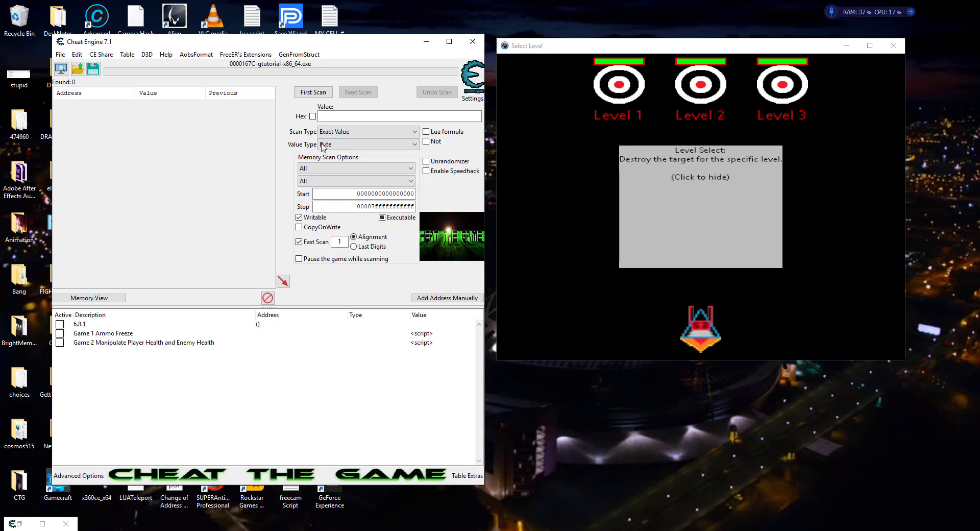
click(336, 116)
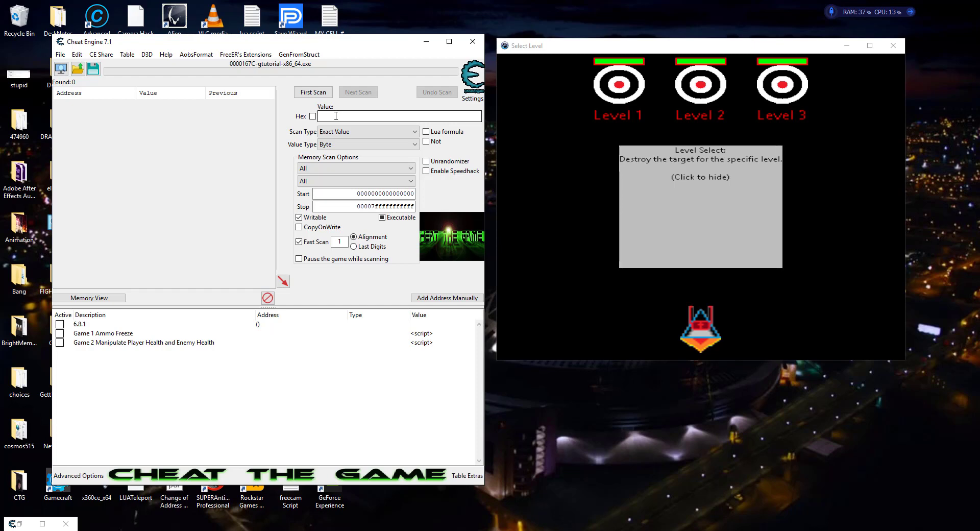
click(336, 116)
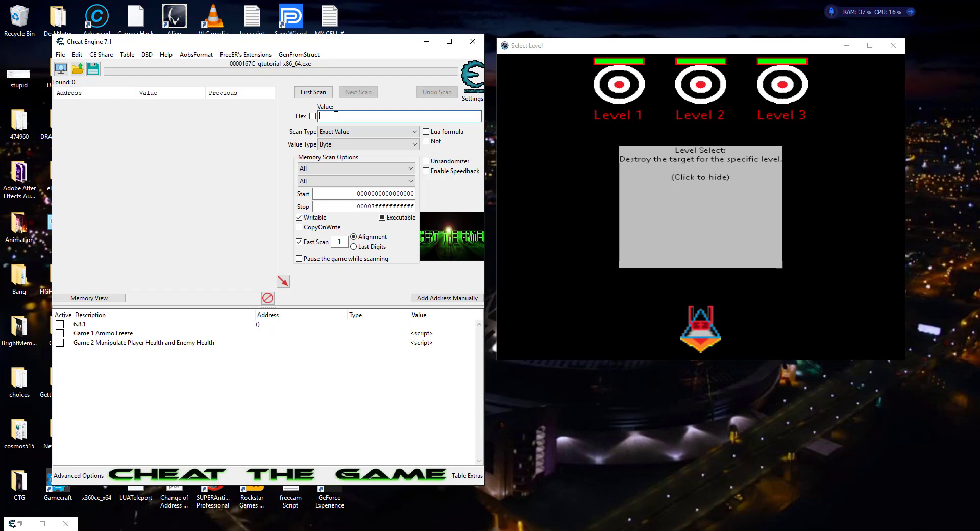
text(1)
click(313, 92)
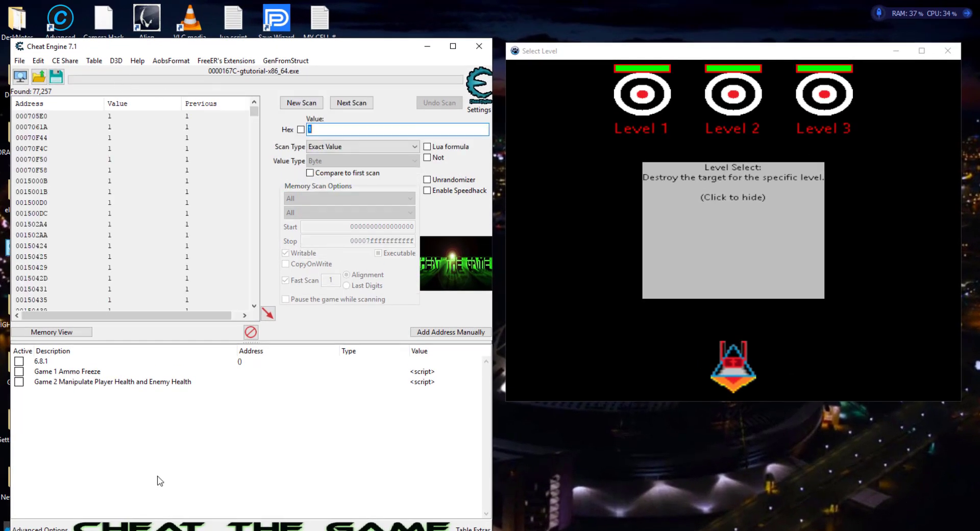
- Activate the Game 1 Ammo Freeze script and run a next scan for changed values
click(40, 437)
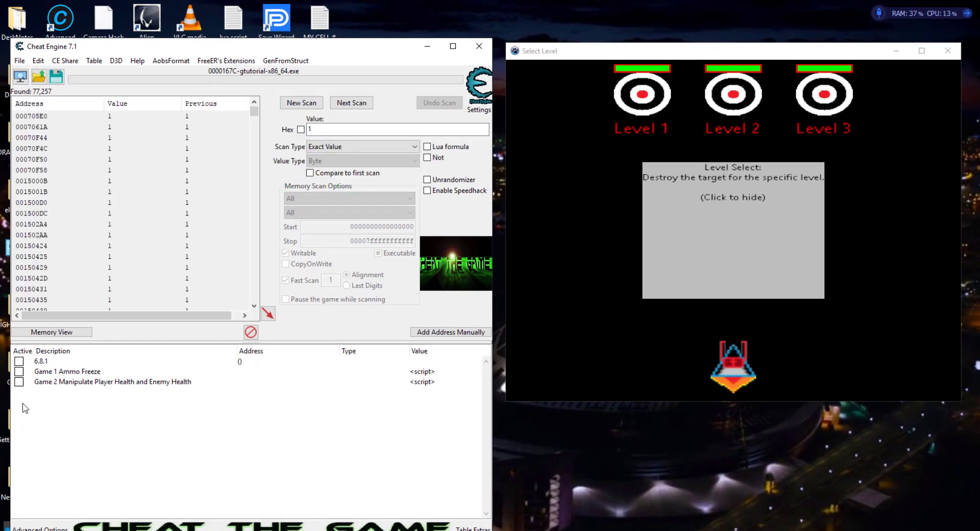
click(19, 373)
click(604, 53)
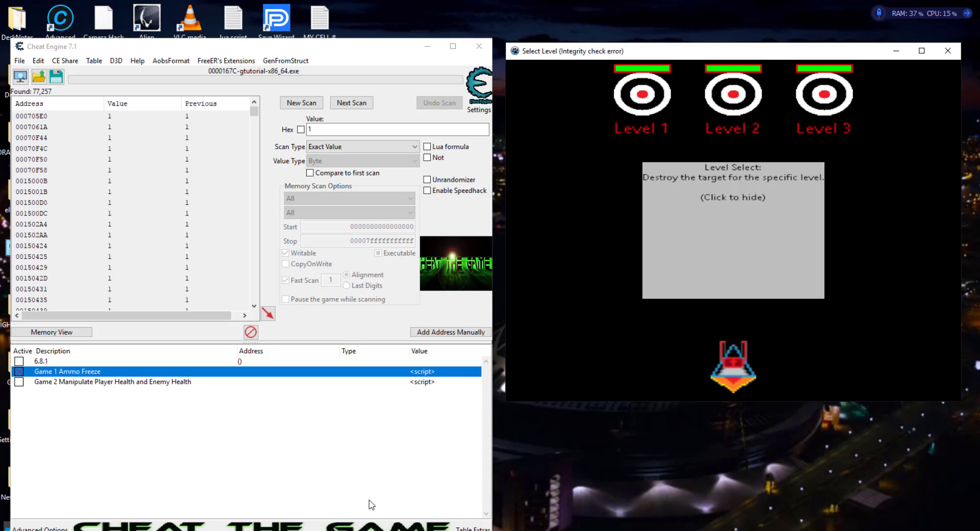
click(258, 438)
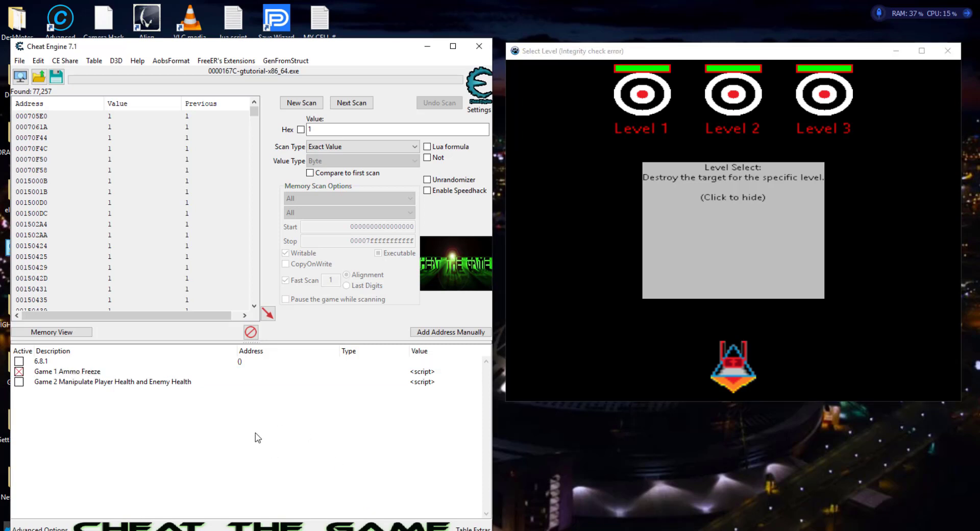
key(F2)
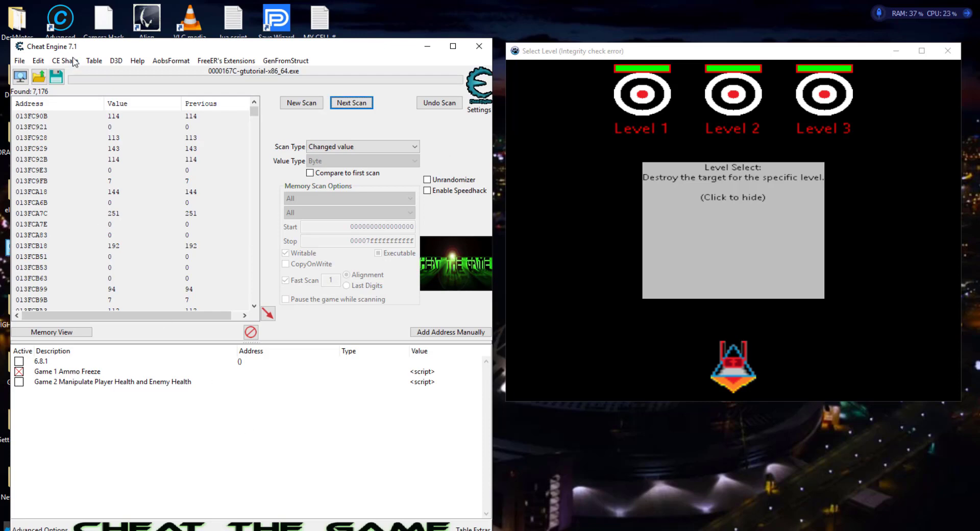
- Review the hotkeys assigned to the increased, decreased, changed and unchanged next-scan functions in the settings
click(38, 62)
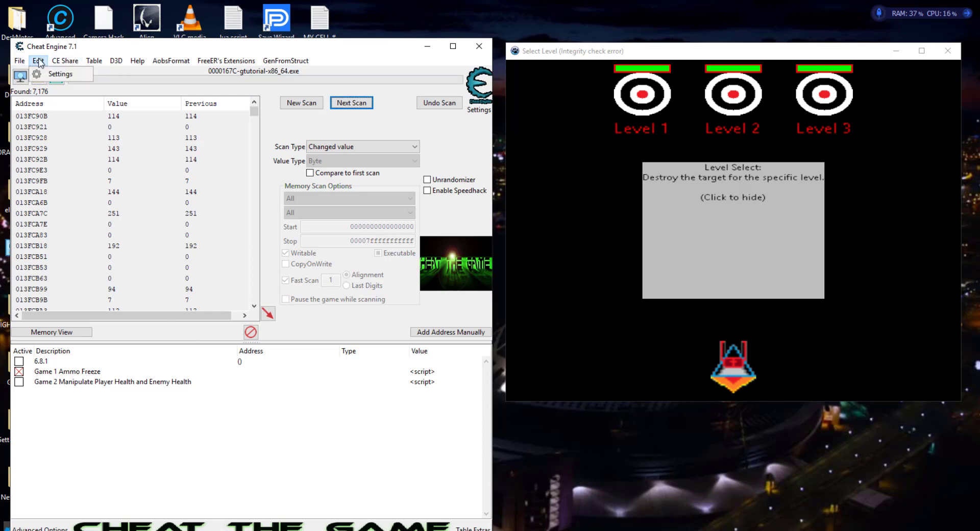
click(51, 75)
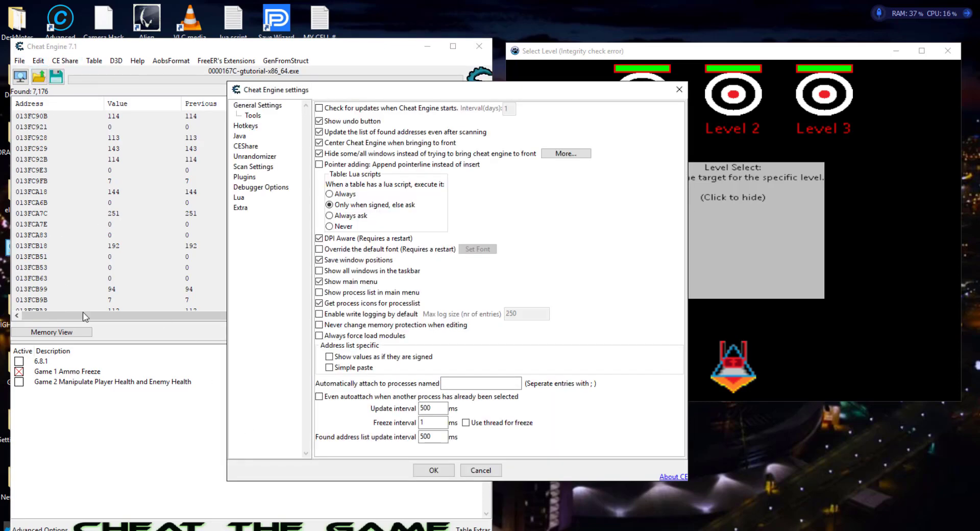
click(245, 125)
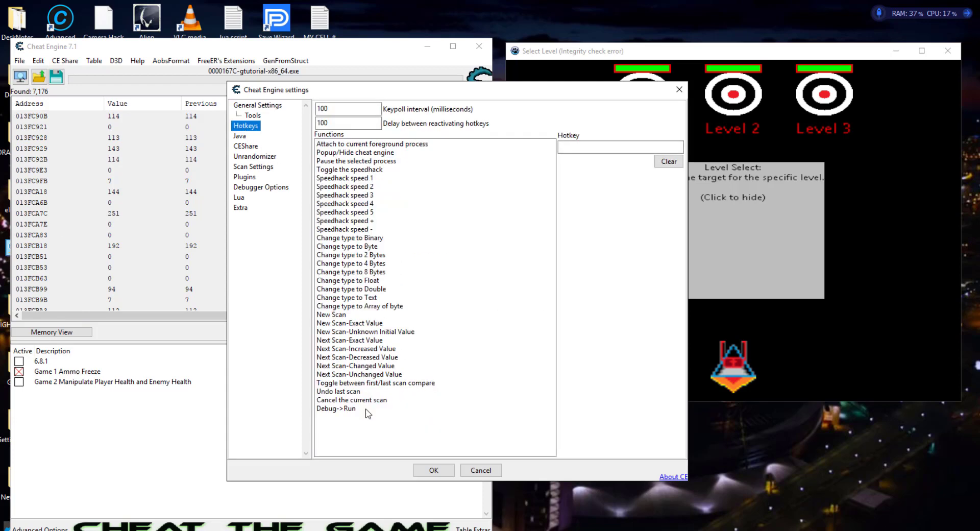
click(369, 350)
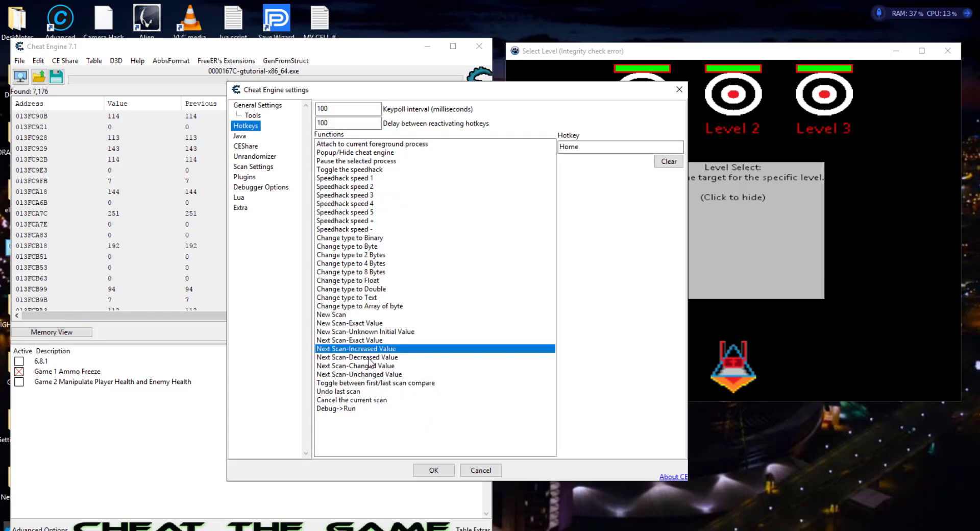
click(371, 358)
click(372, 366)
click(370, 375)
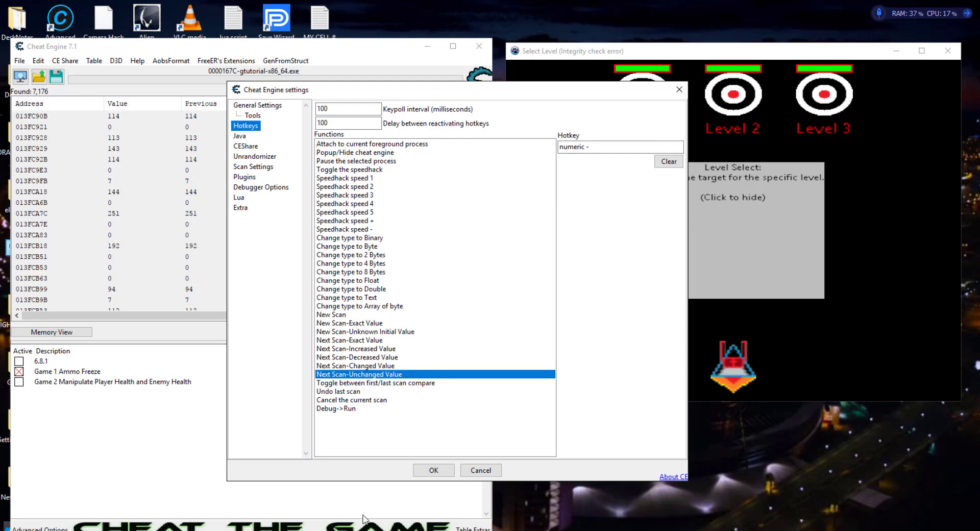
click(433, 470)
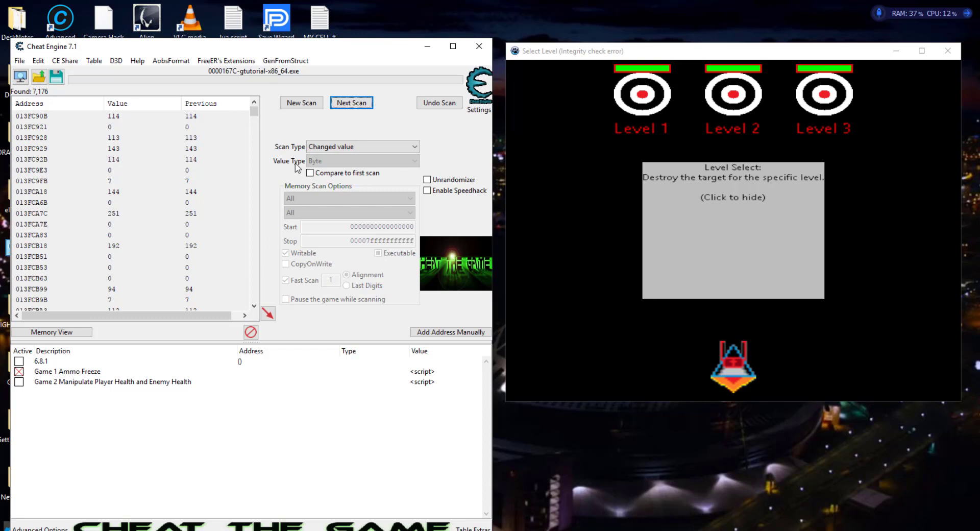
- Narrow the scan results with repeated next scans for unchanged values
key(Return)
key(Return)
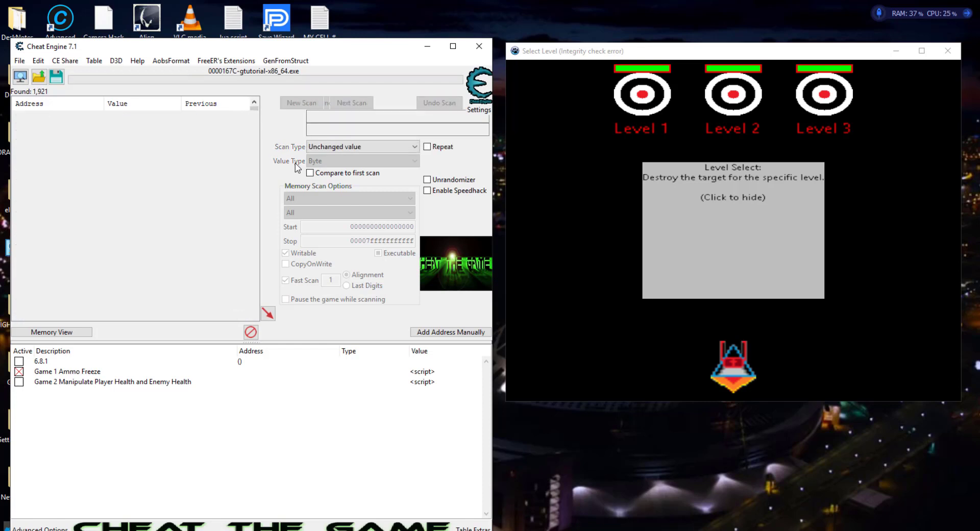
key(Return)
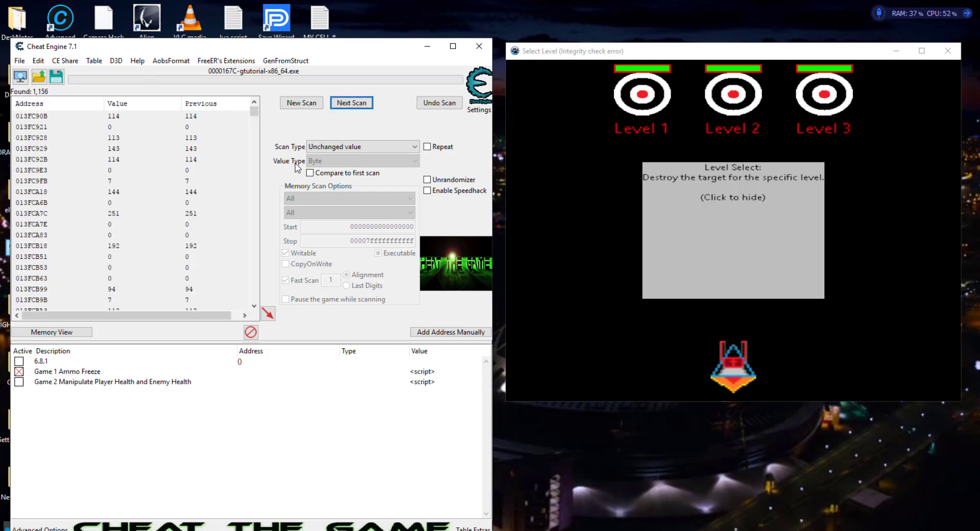
- Deactivate the Game 1 Ammo Freeze script
click(120, 448)
click(20, 379)
click(60, 424)
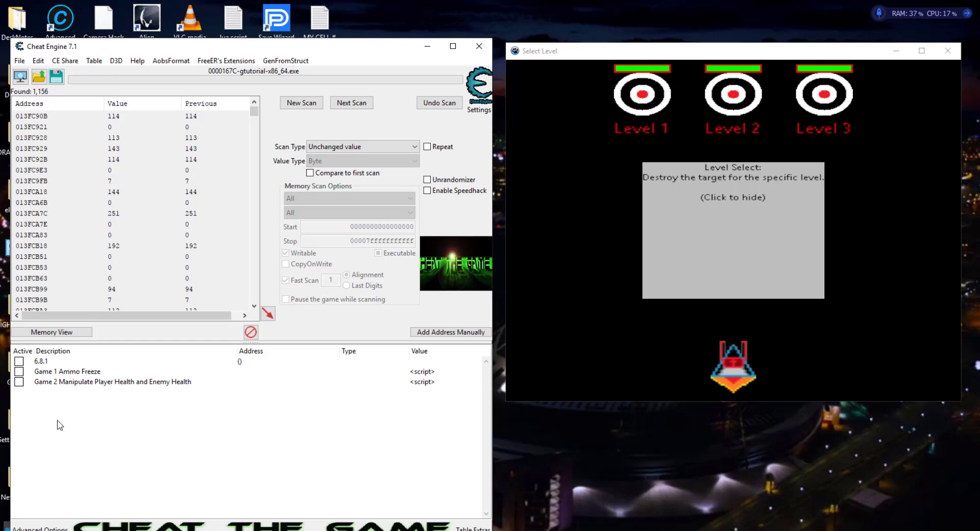
- Run a next scan for changed values, followed by two next scans for unchanged values
key(F2)
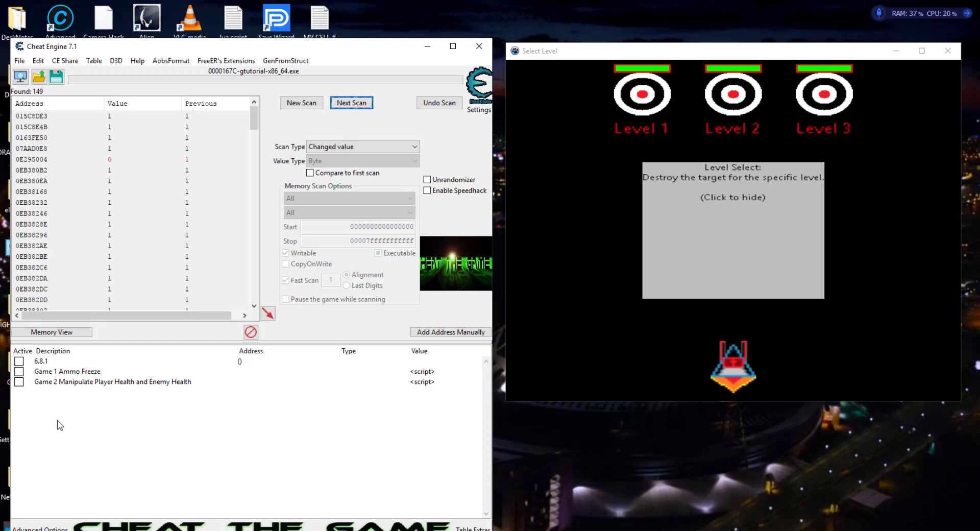
key(F3)
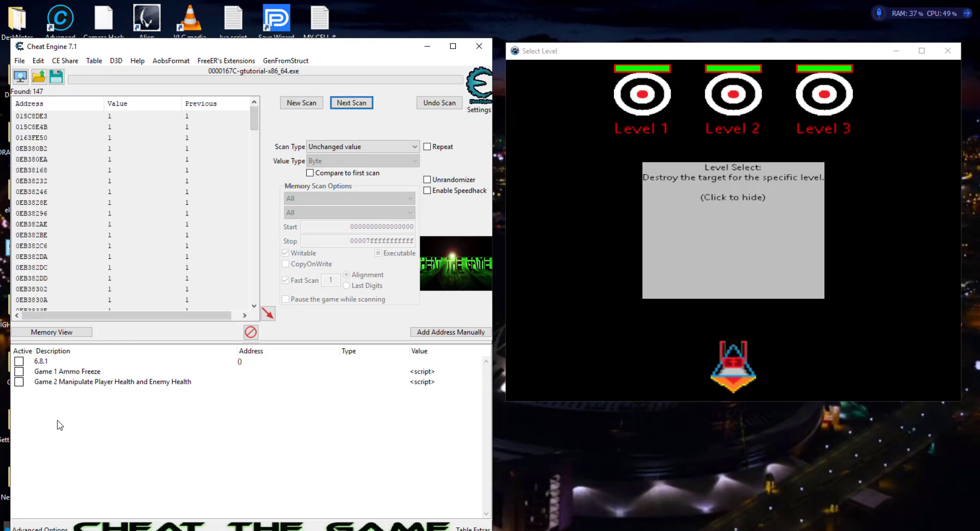
key(F3)
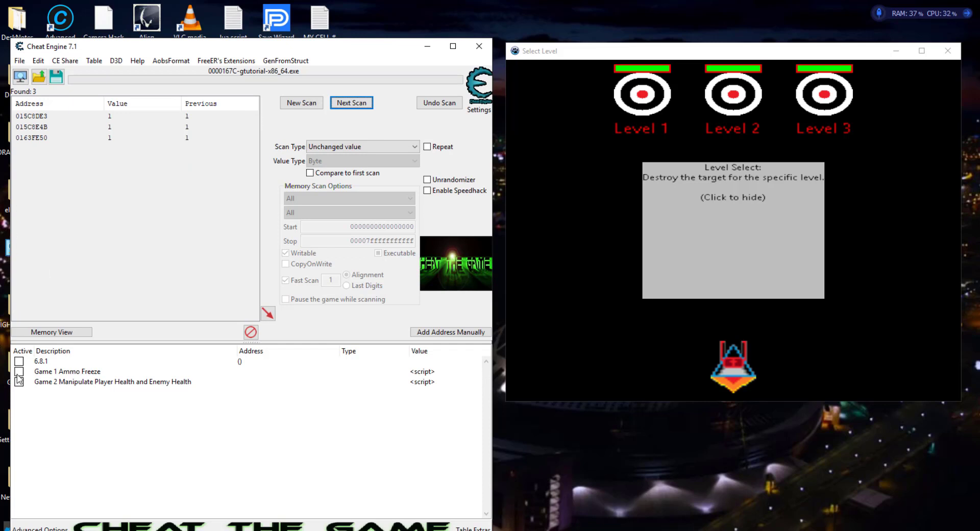
- Toggle the Game 1 Ammo Freeze script on and off, and add all three found addresses to the address list
click(37, 116)
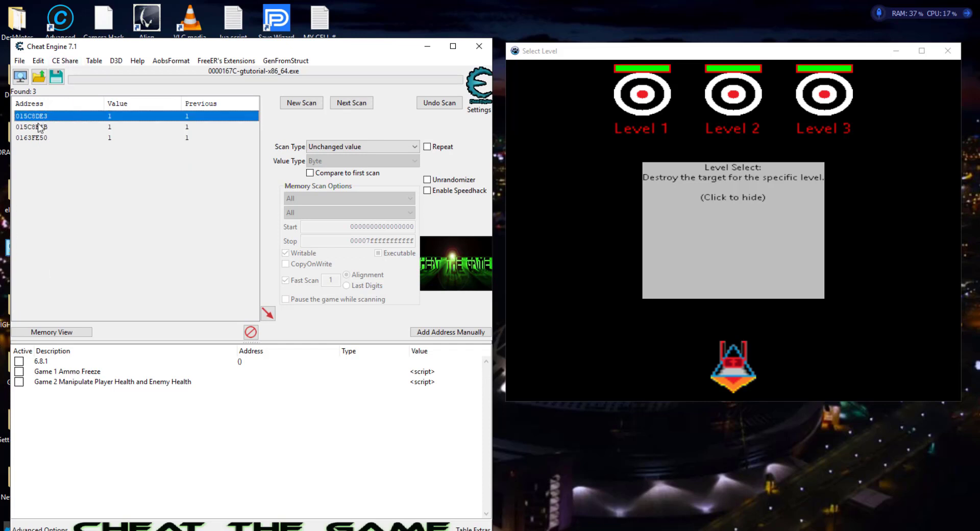
click(19, 372)
click(19, 372)
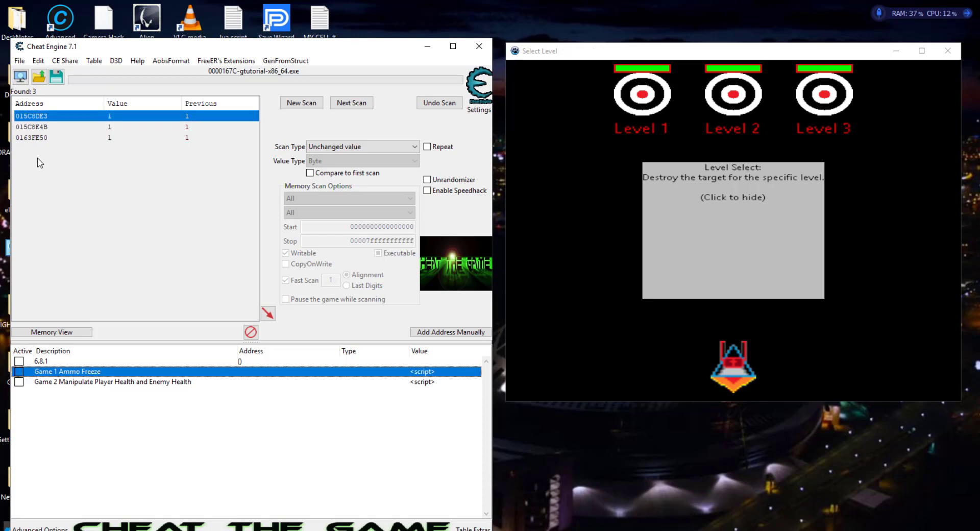
shift+click(42, 138)
right_click(42, 137)
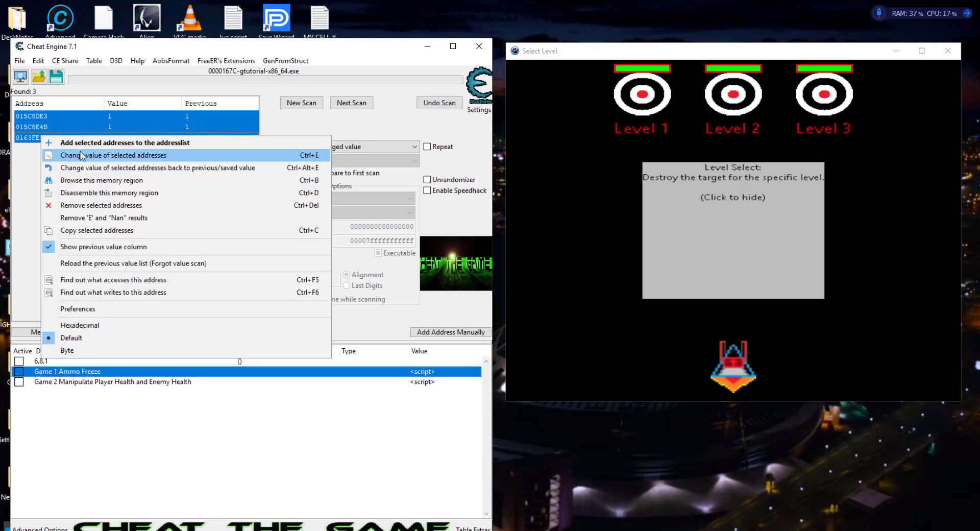
click(108, 145)
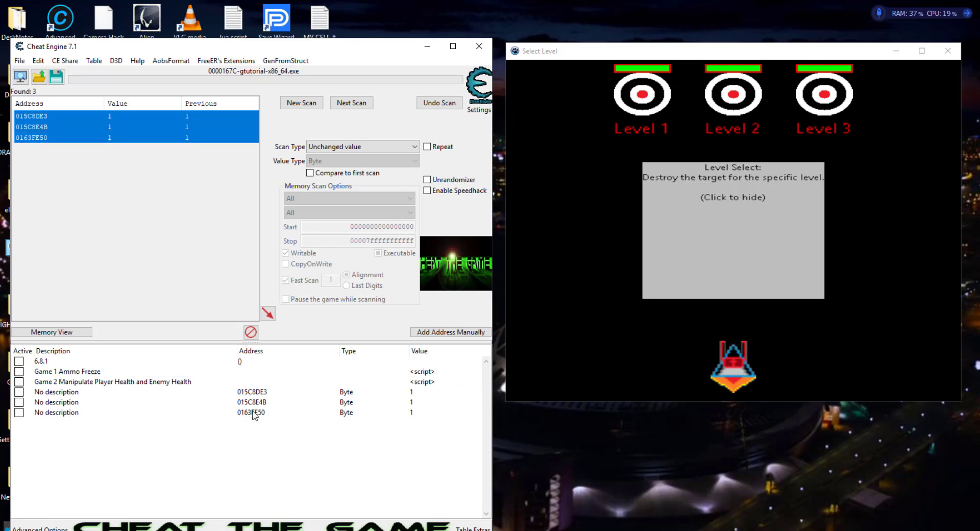
- Find out what accesses address 015C8DE3, and stop and close its opcode log
right_click(248, 393)
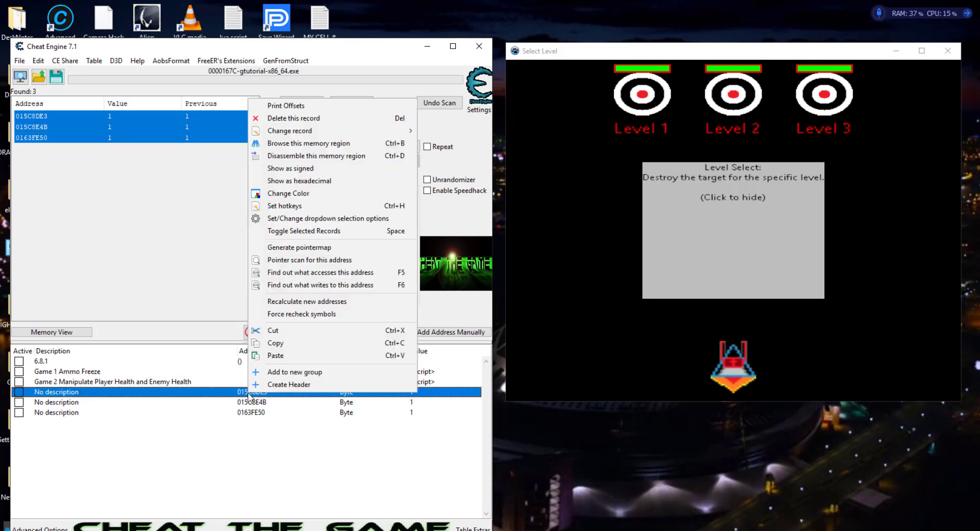
click(336, 273)
click(543, 303)
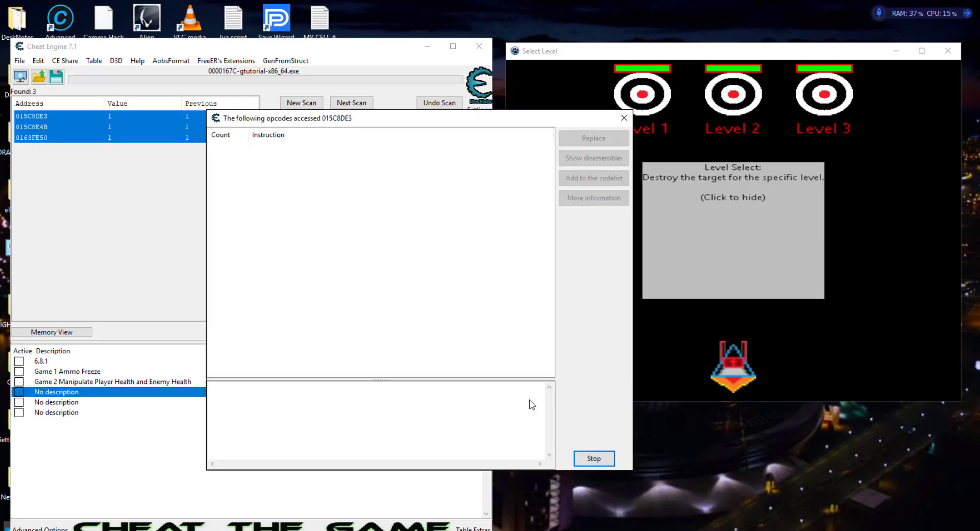
click(595, 459)
- Find out what accesses address 015C8E4B, and stop and close its opcode log
click(266, 402)
right_click(267, 402)
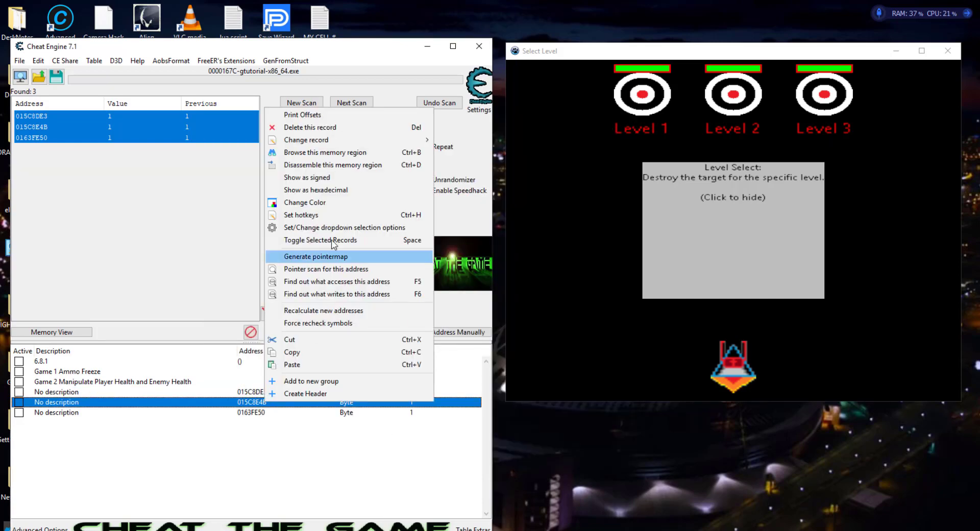
click(332, 282)
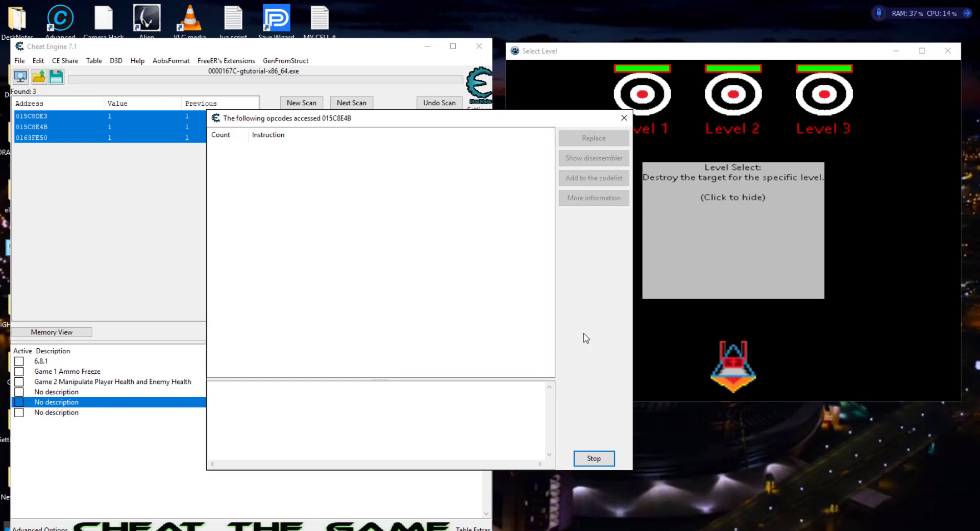
click(594, 459)
click(593, 458)
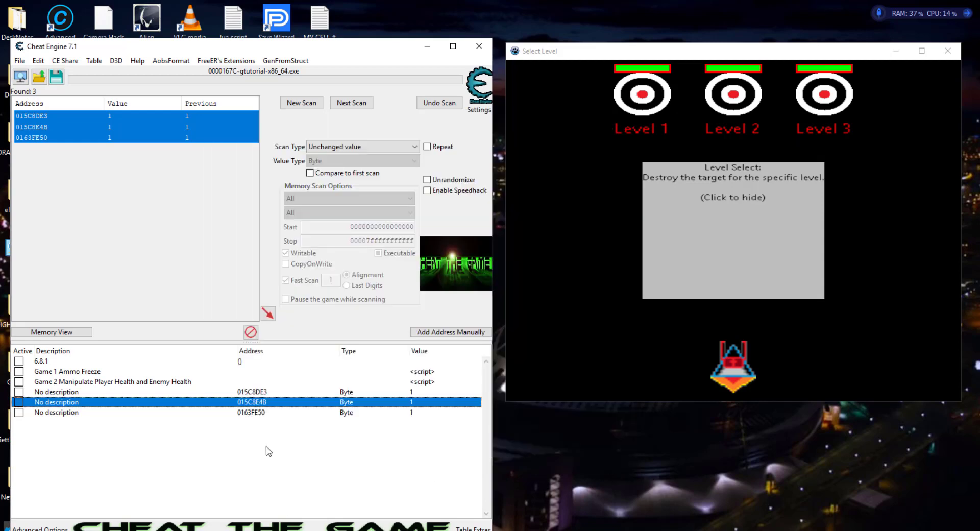
- Find out what accesses address 0163FE50 and inspect the logged sete byte ptr [rbx+70] instruction
click(258, 413)
right_click(260, 419)
click(332, 292)
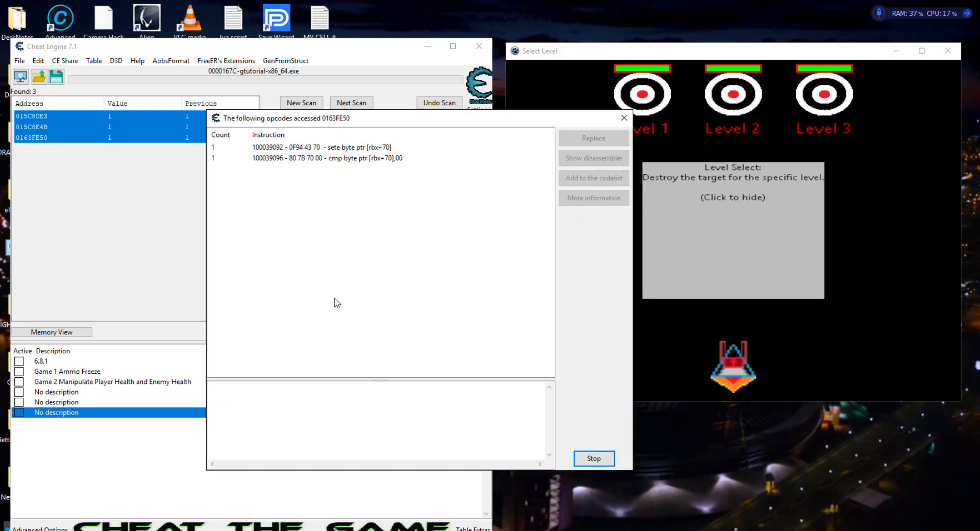
click(339, 150)
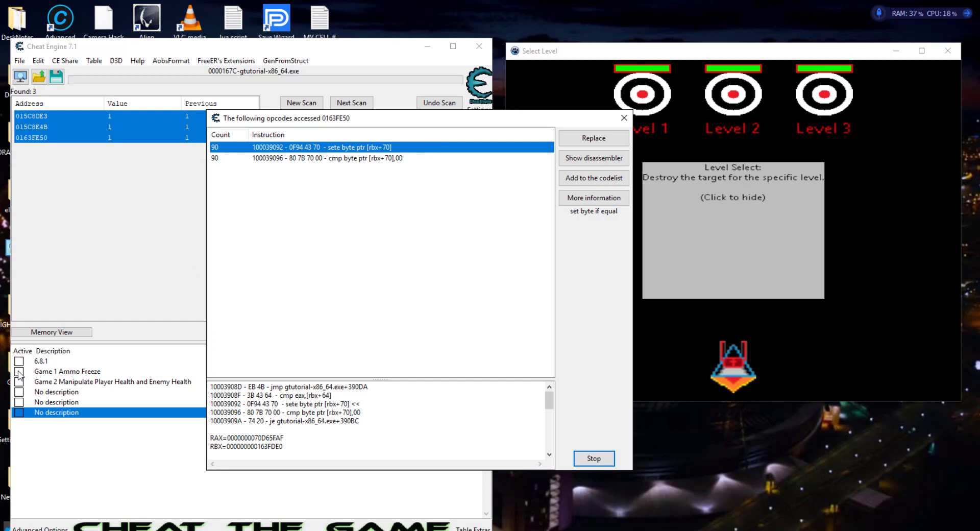
- Toggle the Game 1 Ammo Freeze script on and off while watching the opcodes accessing 0163FE50, and stop the logging
click(19, 371)
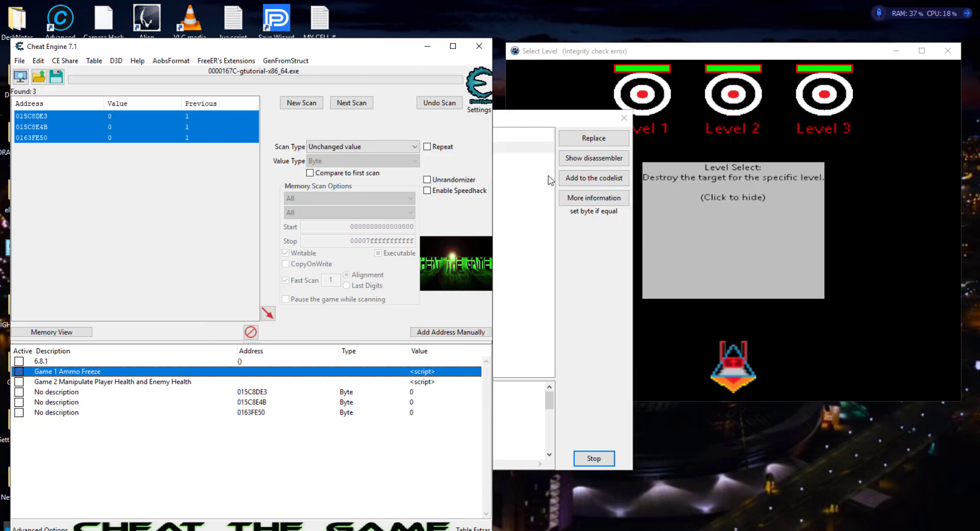
click(513, 265)
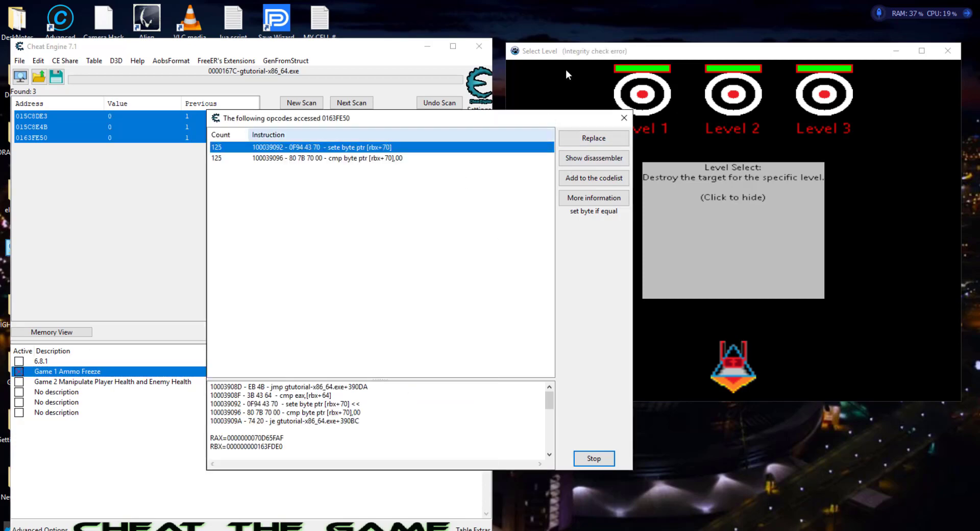
click(19, 371)
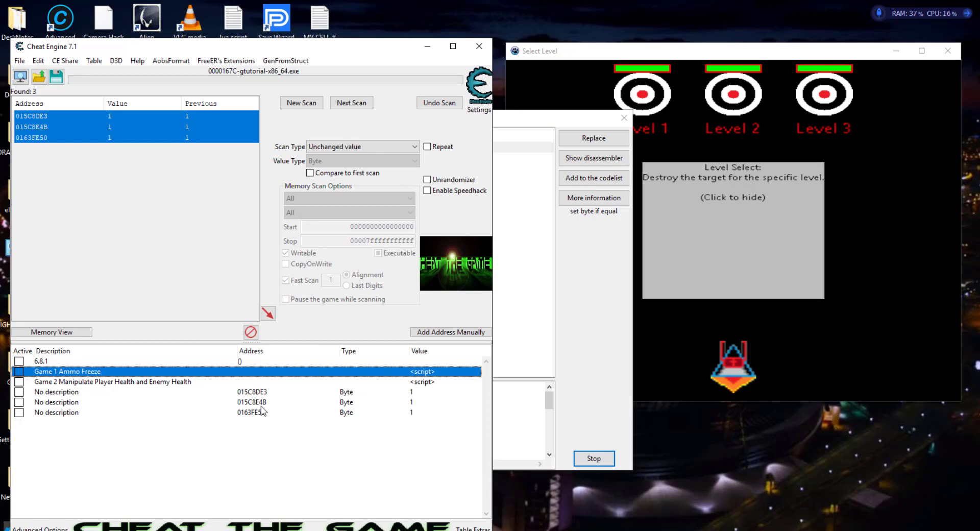
click(594, 459)
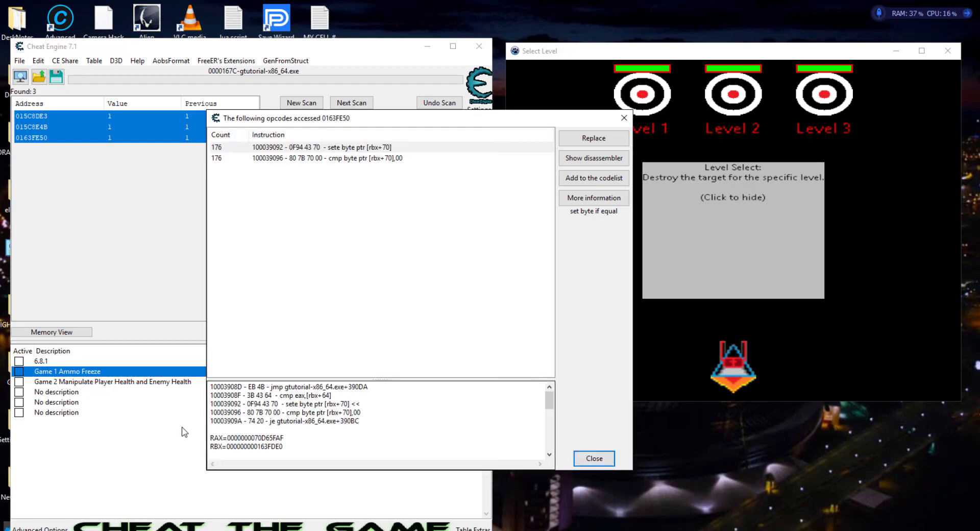
- Find out what accesses address 015C8E4B again and move its opcode window clear of the address list
click(179, 317)
right_click(258, 405)
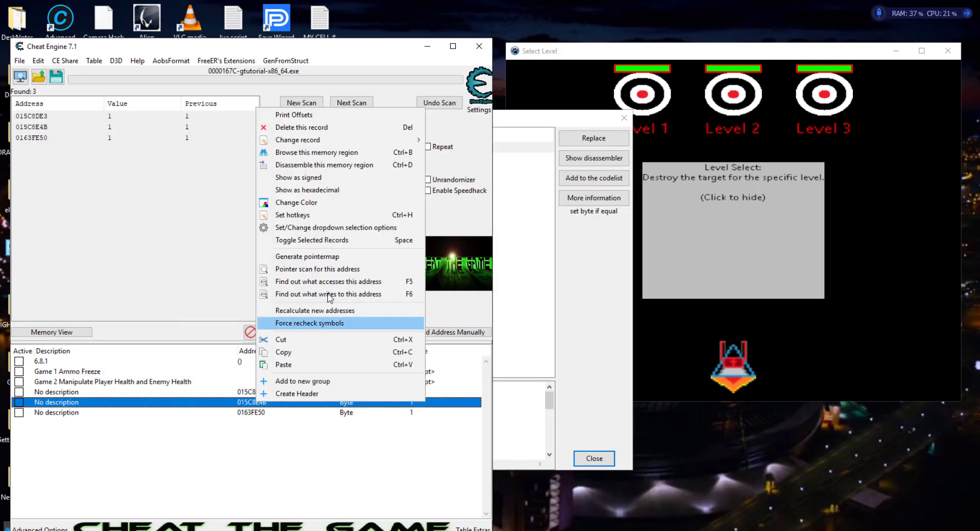
click(329, 283)
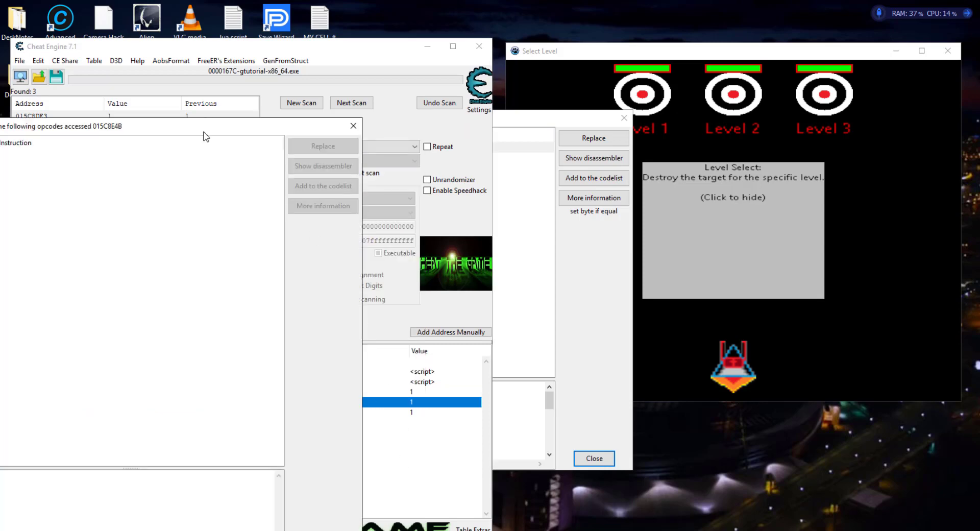
drag(224, 119, 734, 168)
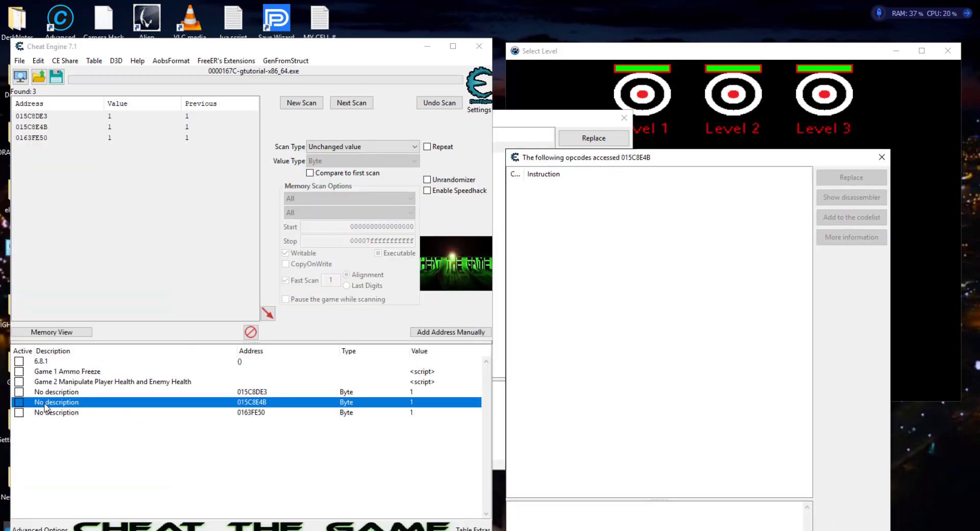
- Toggle the Game 1 Ammo Freeze script on and off to examine the opcodes accessing 015C8E4B, and close their window
click(19, 373)
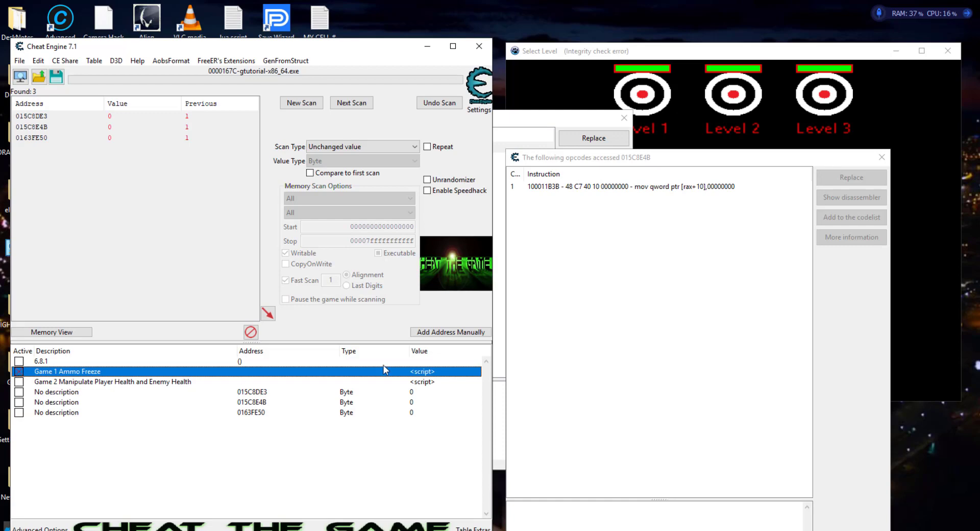
click(696, 187)
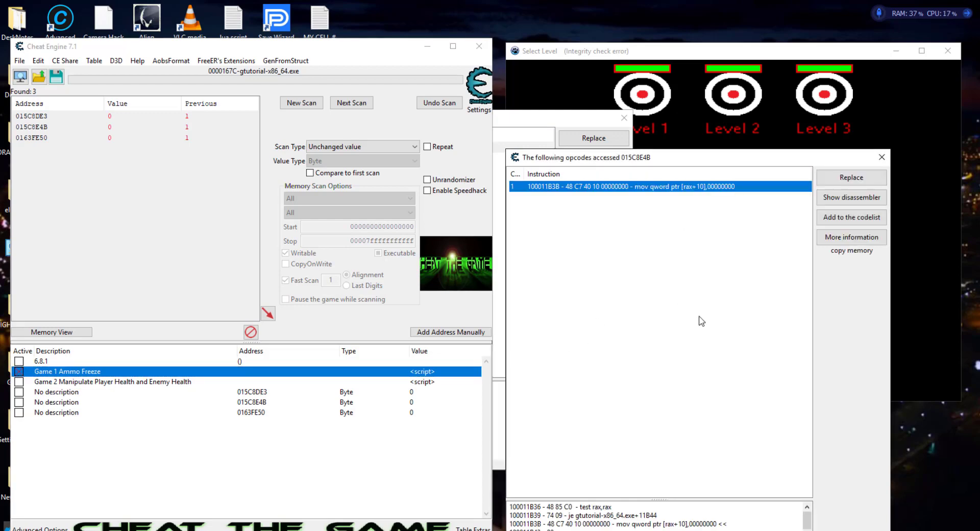
click(20, 372)
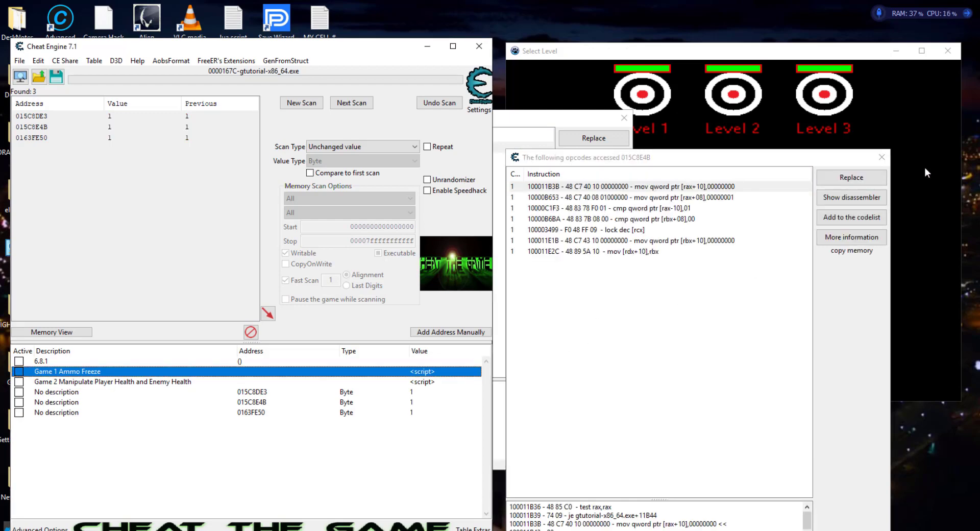
click(882, 157)
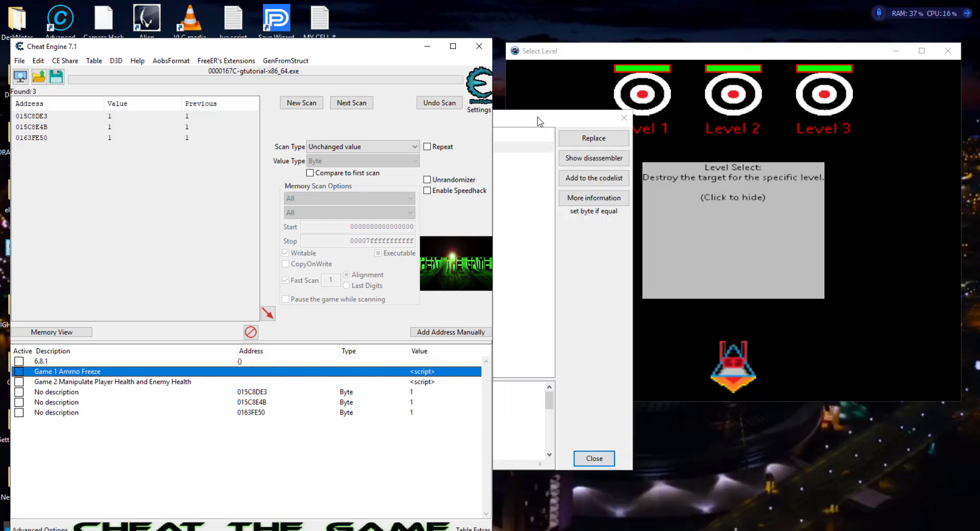
- Show the sete byte ptr [rbx+70] instruction in the disassembler and bring the Memory Viewer fully into view
drag(539, 121, 538, 109)
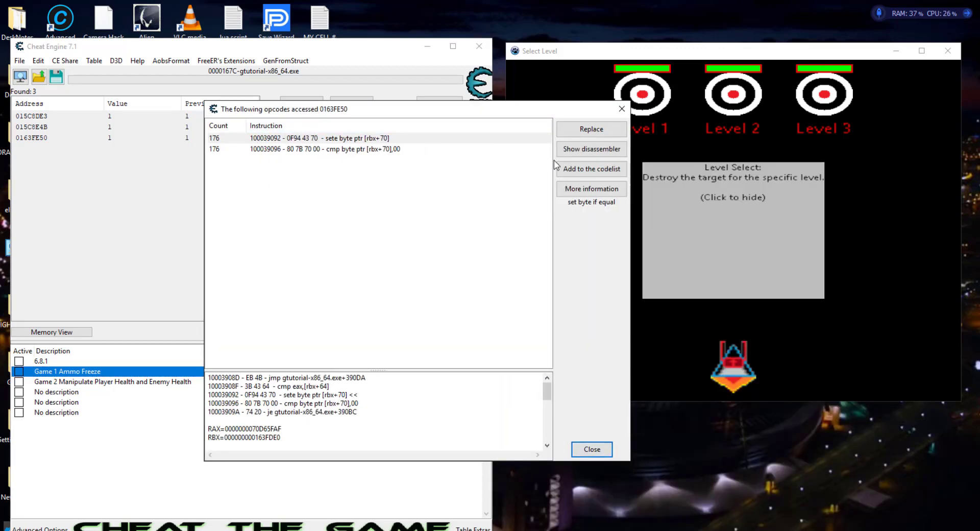
click(367, 138)
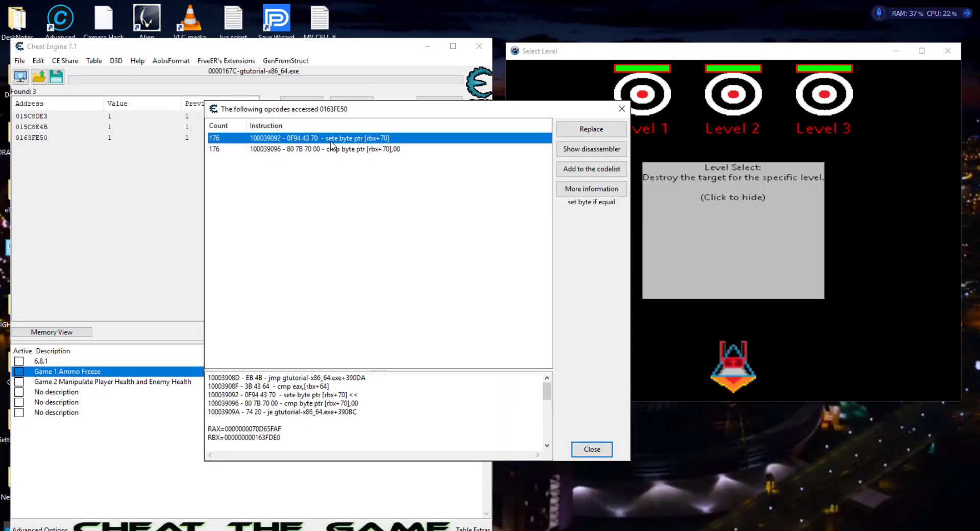
click(592, 149)
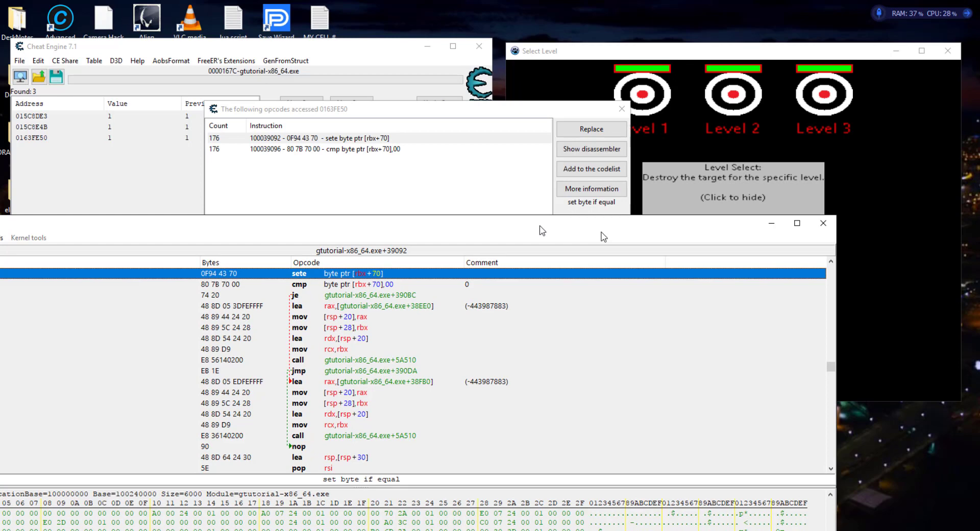
drag(760, 227, 682, 156)
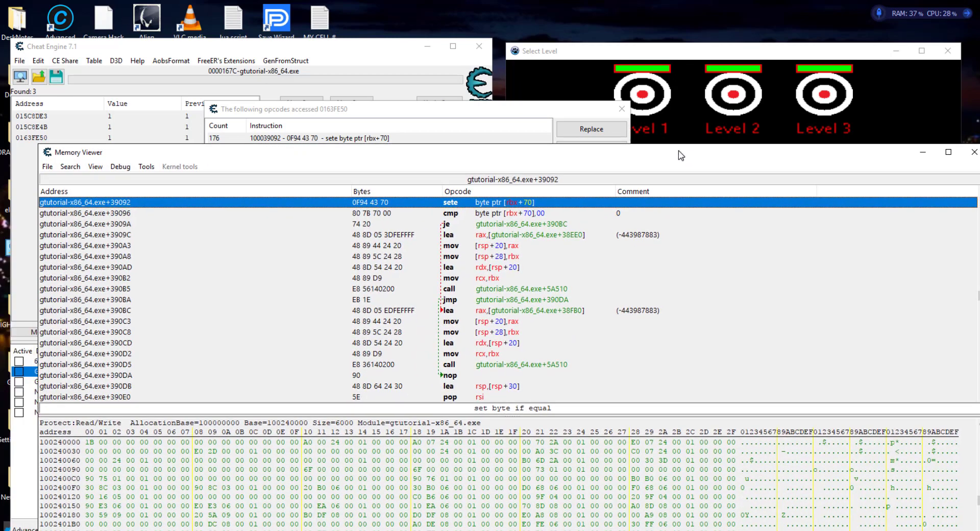
- Check the cmp eax,[rbx+64] preceding the sete instruction at gtutorial-x86_64.exe+39092, and replace the sete with code that does nothing
scroll(639, 252, up, 2)
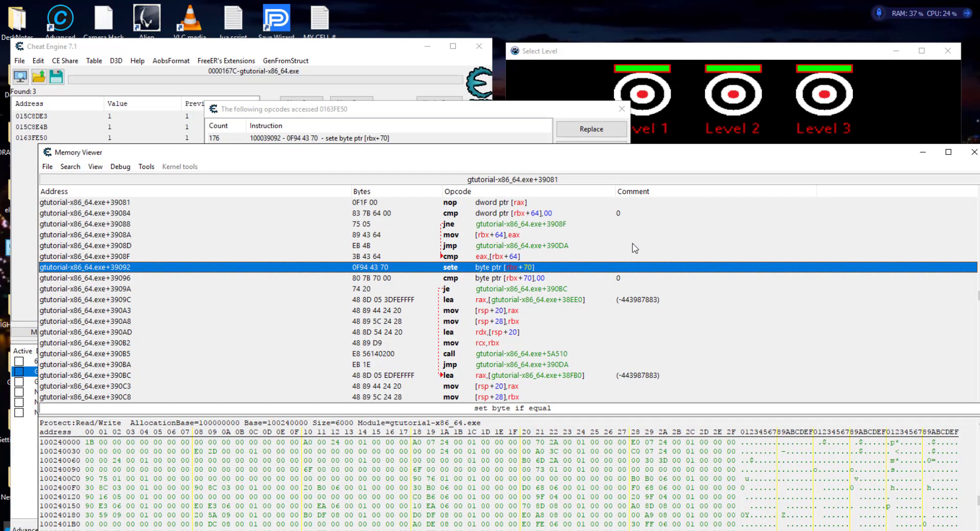
click(480, 258)
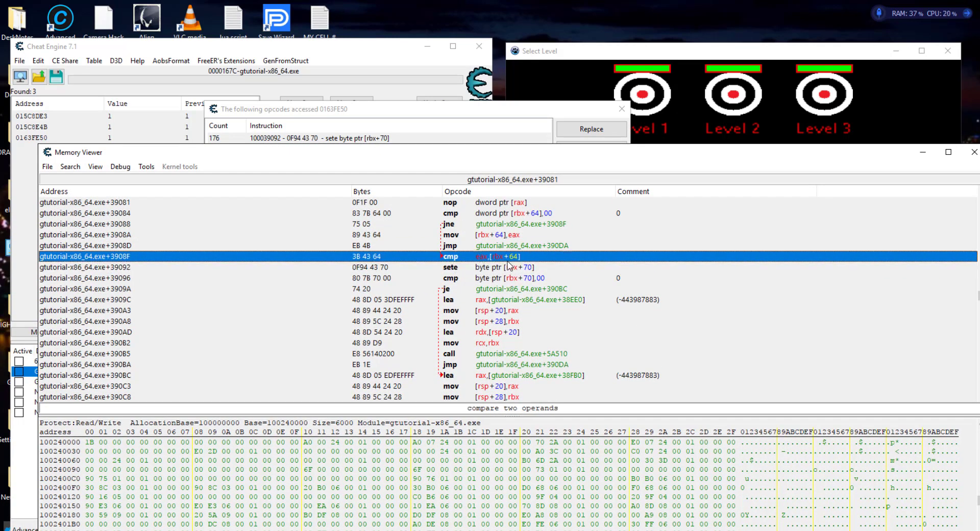
click(460, 267)
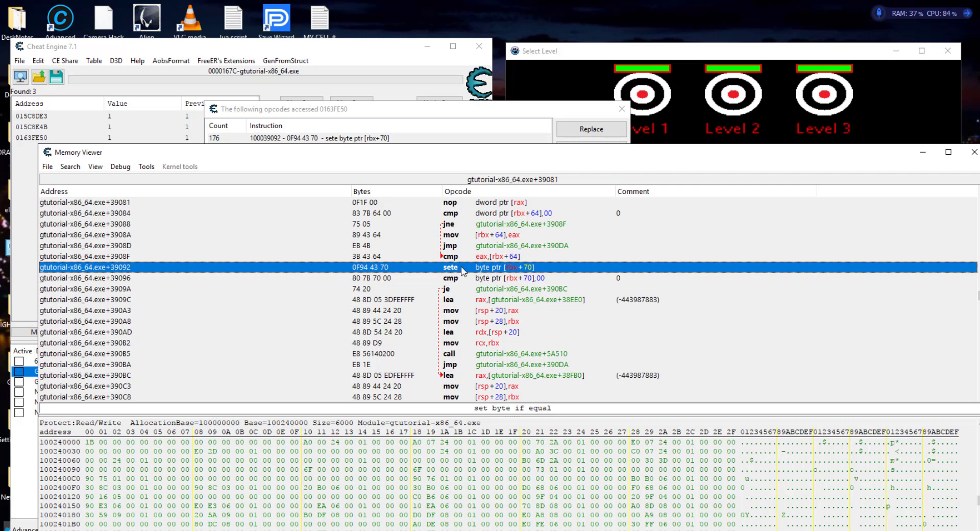
click(504, 259)
click(508, 268)
right_click(501, 270)
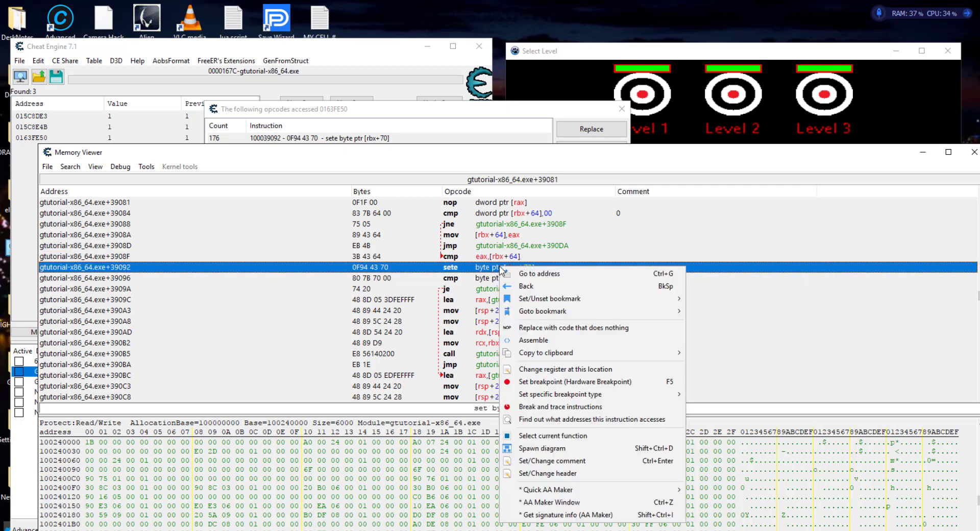
click(538, 330)
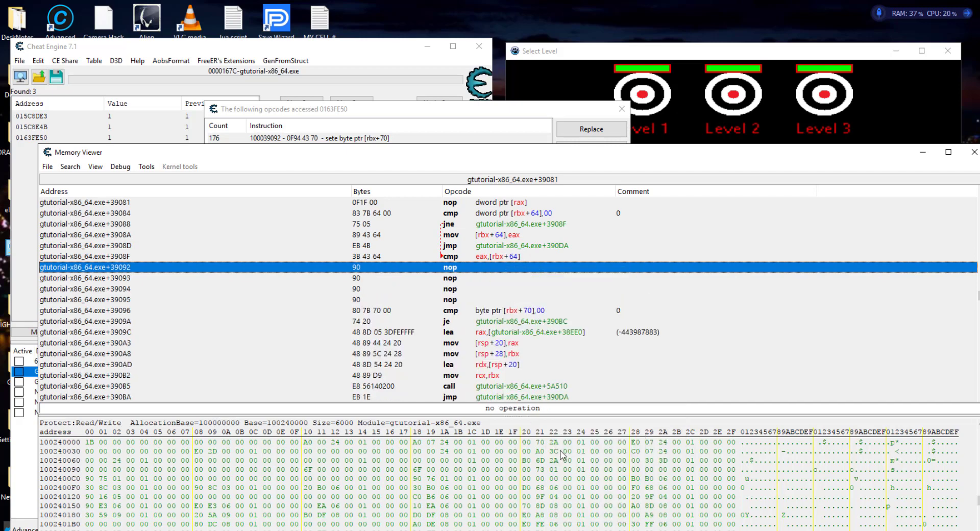
click(401, 57)
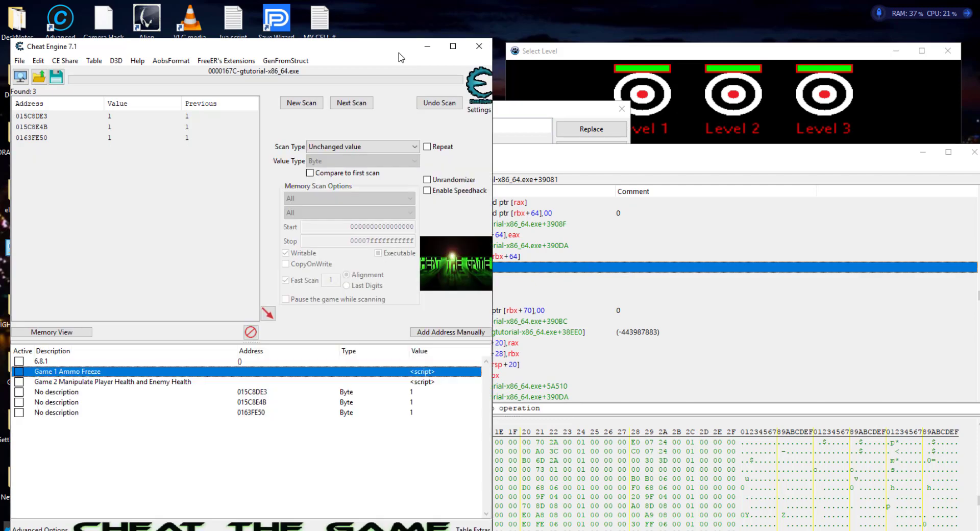
- Get the Memory Viewer out of the way, set the game window clear beside the address list, and activate the Game 1 Ammo Freeze script
click(313, 506)
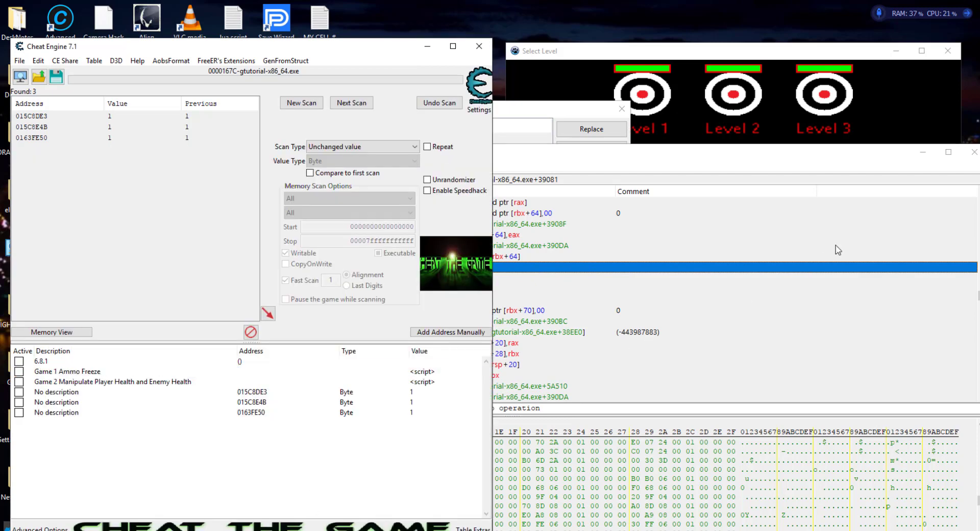
click(923, 152)
drag(738, 59, 793, 67)
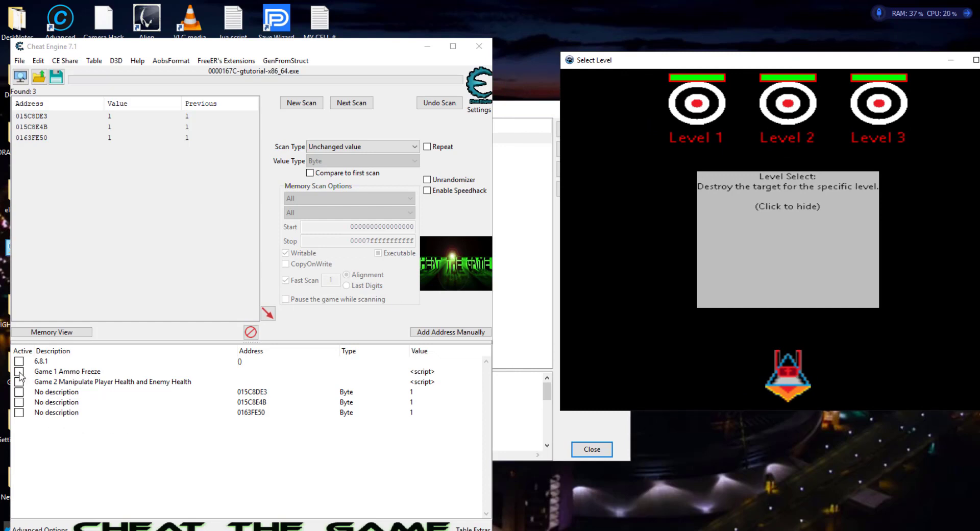
click(28, 372)
click(637, 65)
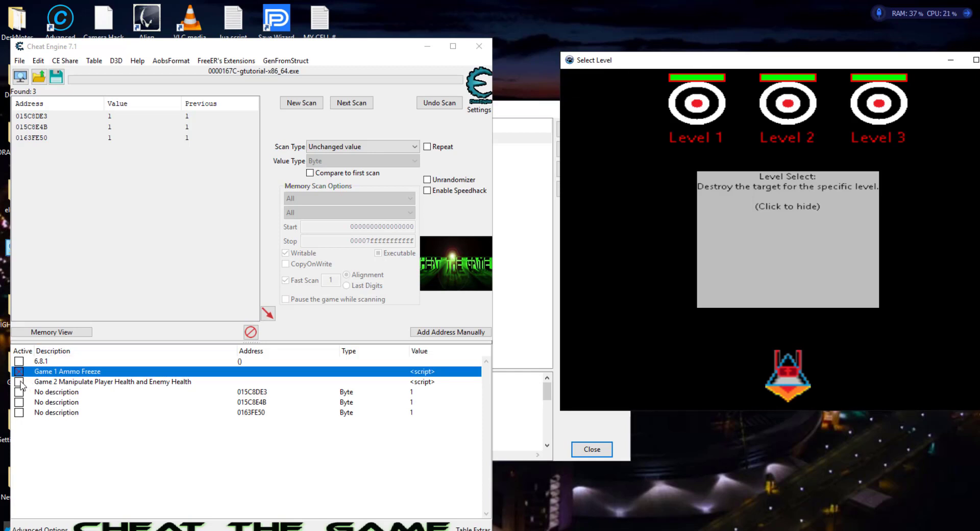
- Activate the Game 2 Manipulate Player Health and Enemy Health script in the address list
click(257, 414)
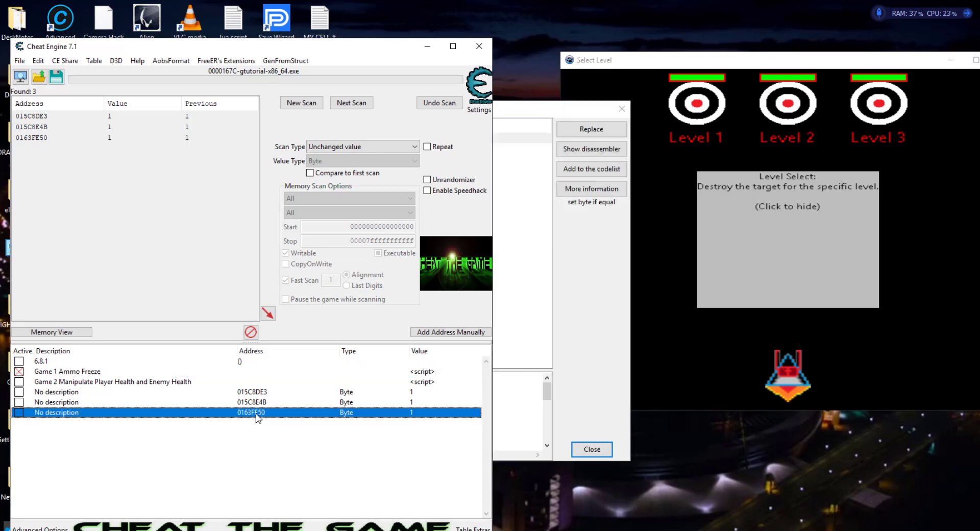
click(361, 451)
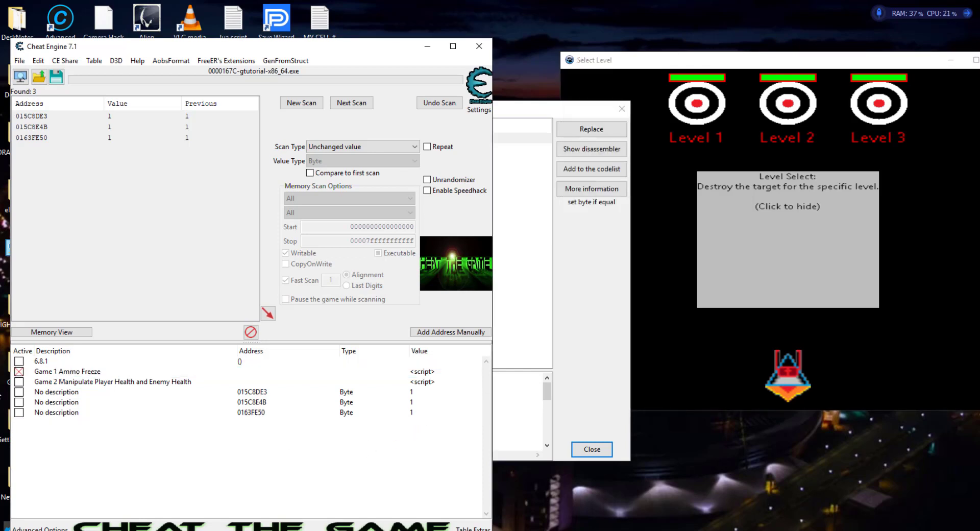
click(20, 382)
- Hide the level-select instructions in the game and shoot the Level 2 target to enter Step 2
click(833, 69)
click(882, 320)
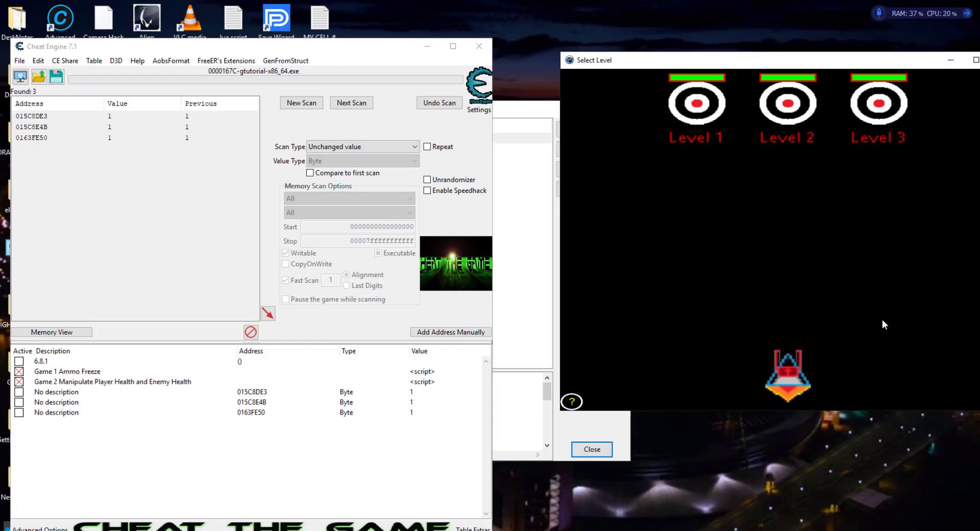
key(space)
key(space)
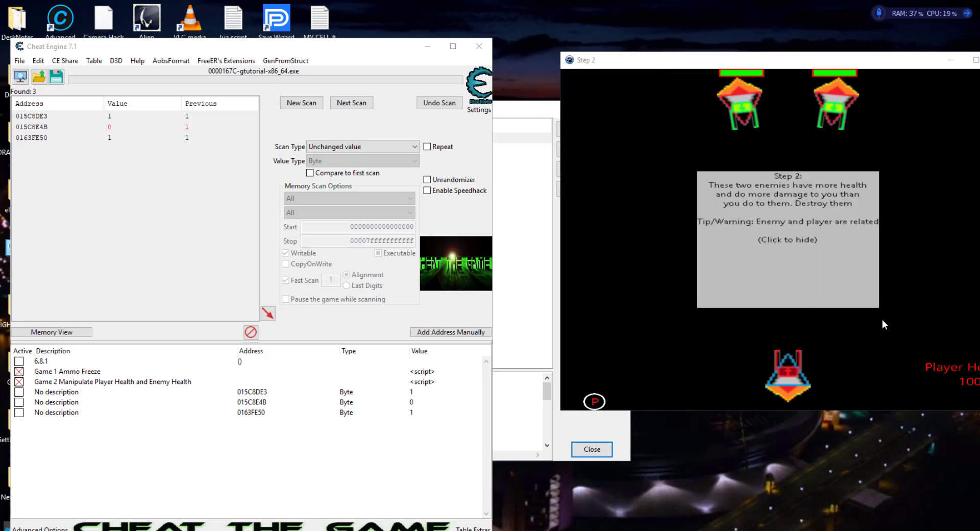
- Hide the Step 2 instructions, destroy both enemy ships with the player's ship, and dismiss the completion message
click(871, 291)
key(Up)
key(Right)
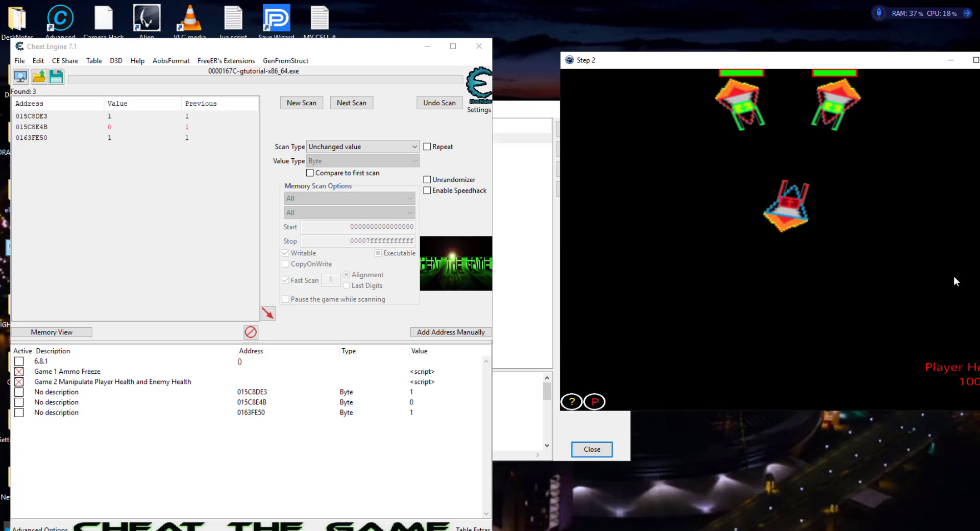
key(space)
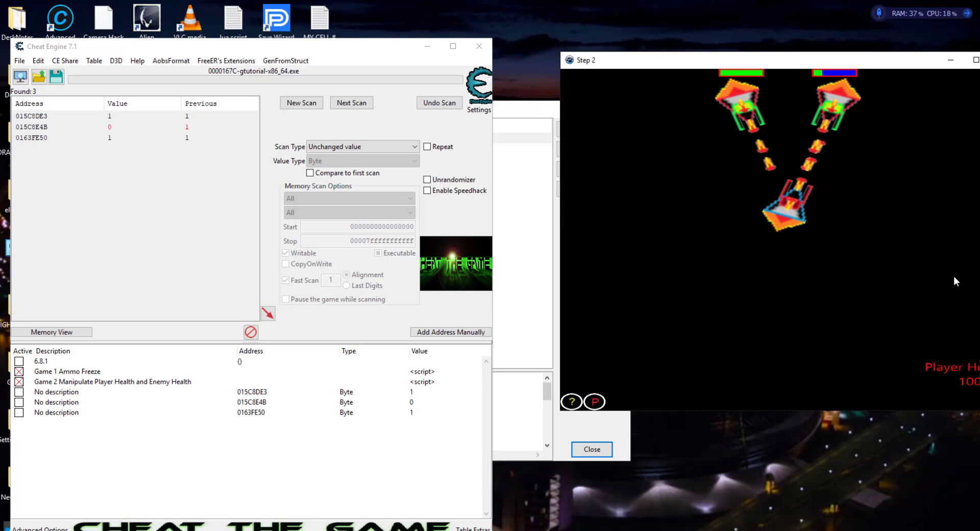
key(Left)
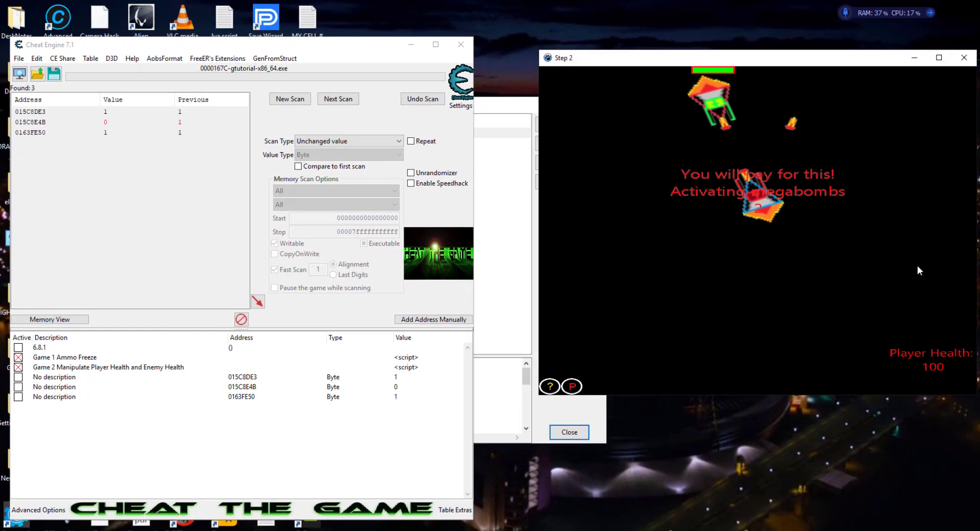
key(space)
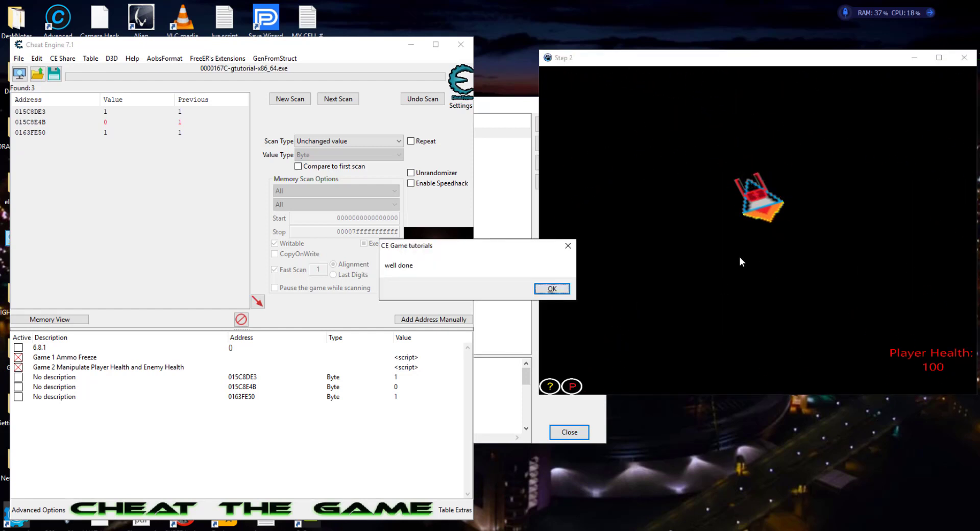
click(551, 294)
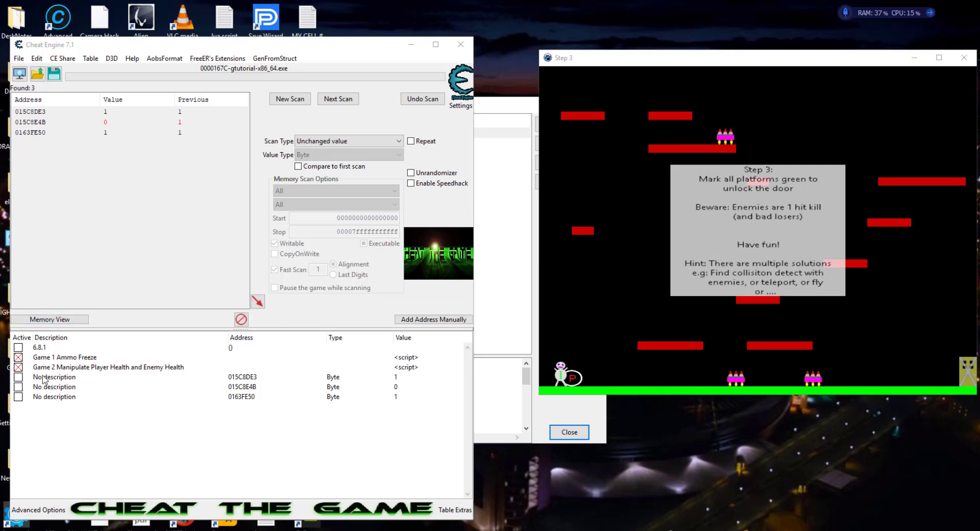
- Restore the original code at gtutorial-x86_64.exe+39092 in the disassembler
key(alt+Tab)
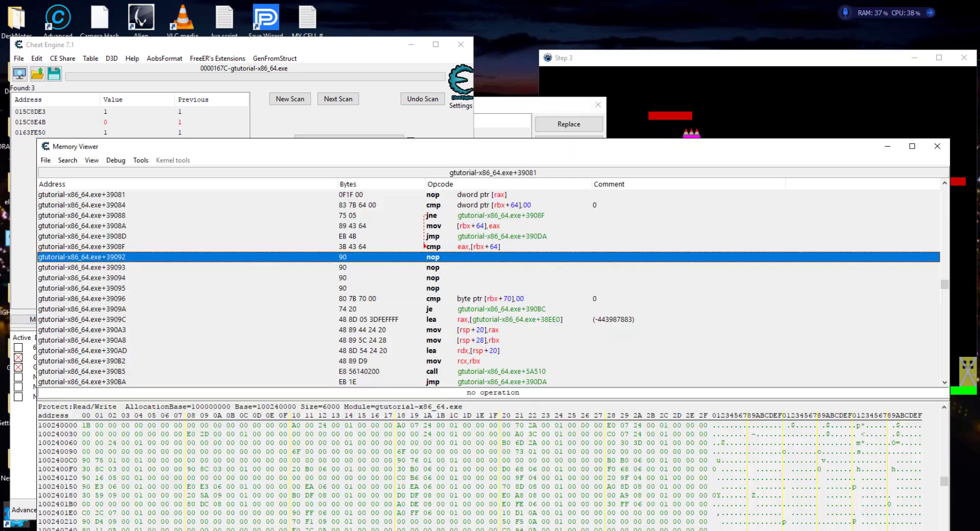
right_click(442, 259)
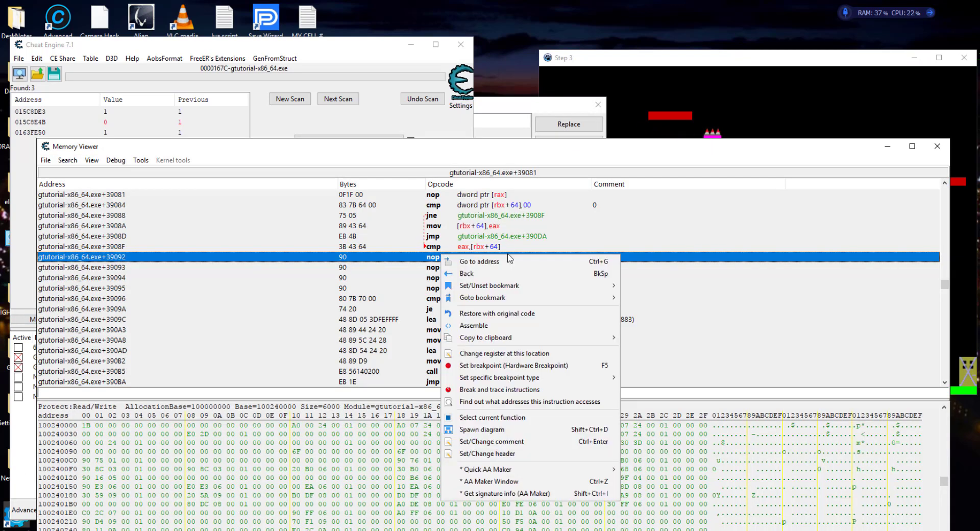
click(505, 313)
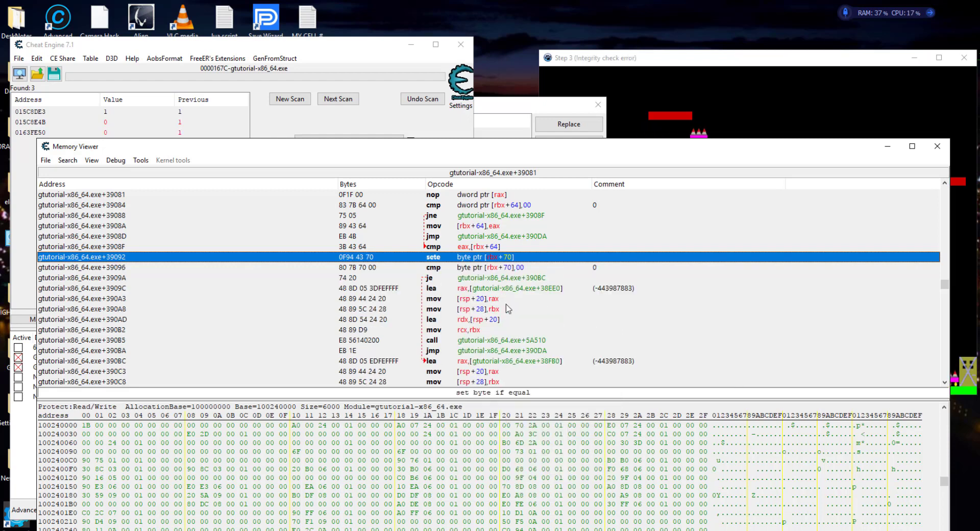
- Check the game's title for the integrity status and compare the values of bytes 015C8DE3 and 0163FE50 in the address list
click(608, 69)
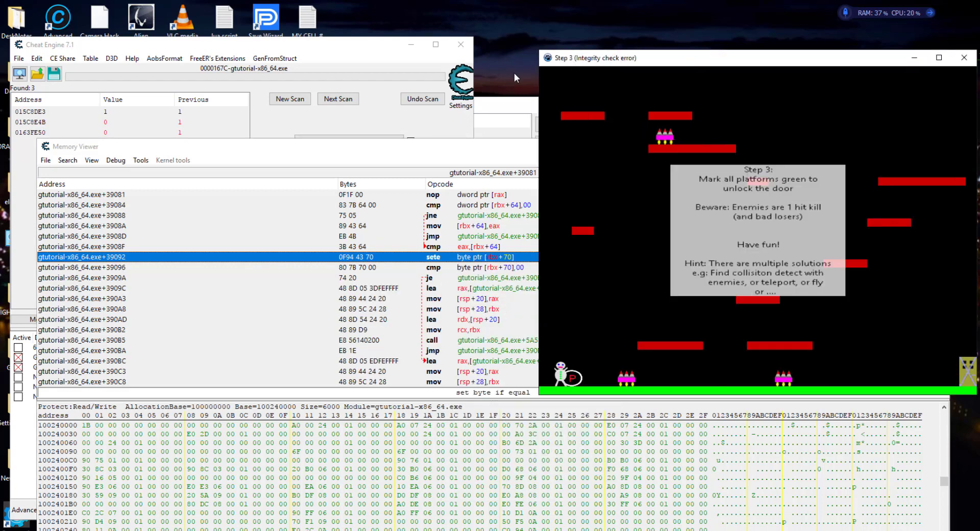
click(334, 54)
click(397, 398)
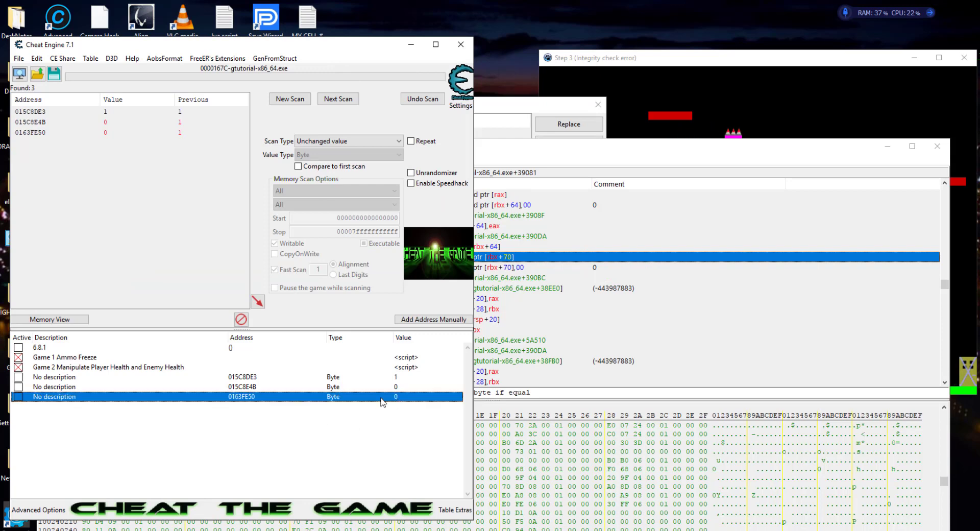
click(394, 379)
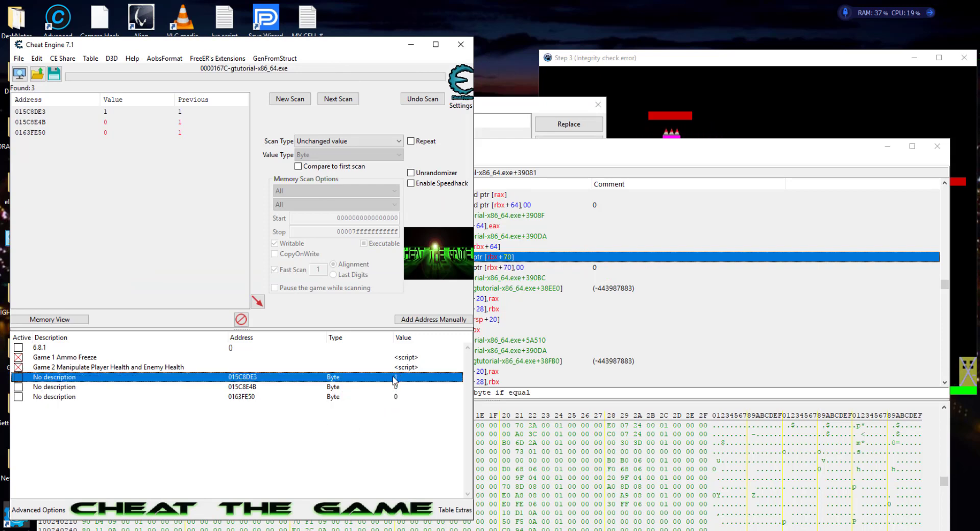
click(394, 397)
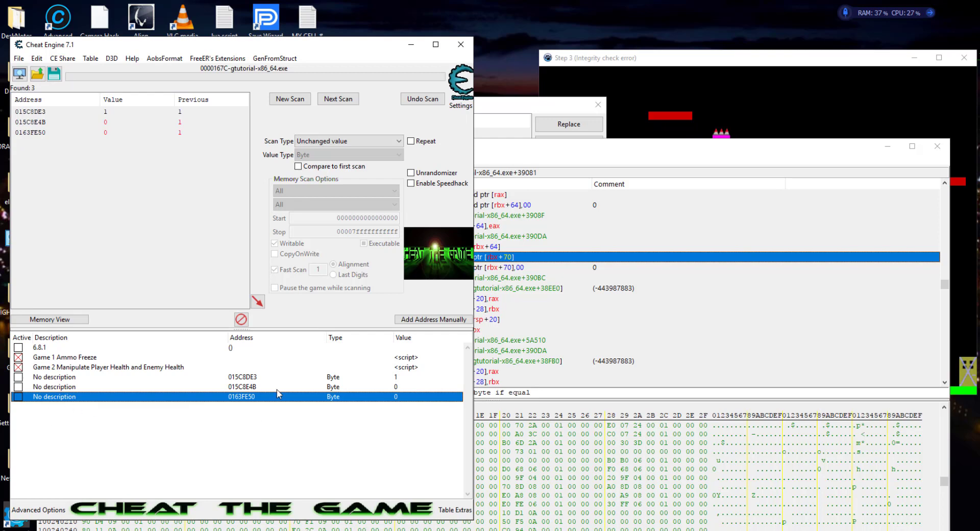
- Start an Auto Assemble script from the AOB Injection template at gtutorial-x86_64.exe+39092, naming the injection symbol CE_bypass1
click(563, 158)
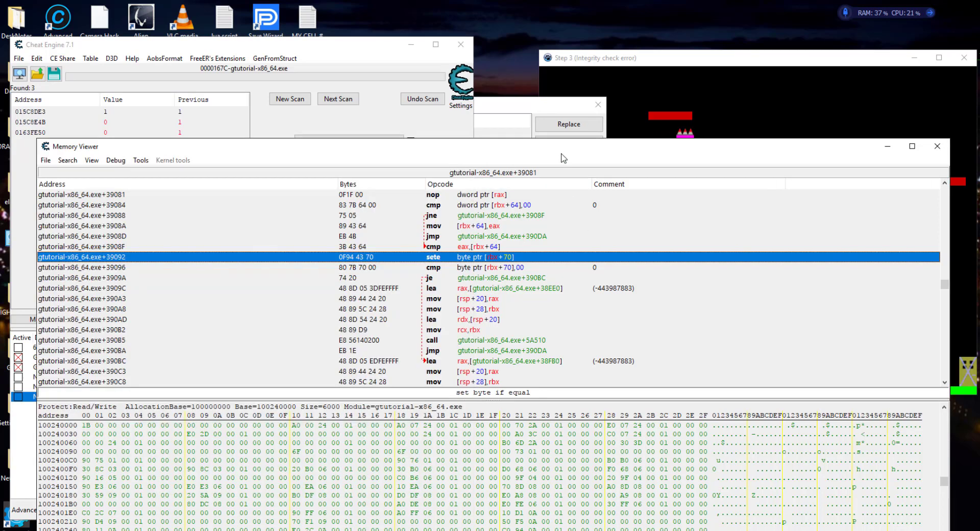
click(141, 160)
click(173, 424)
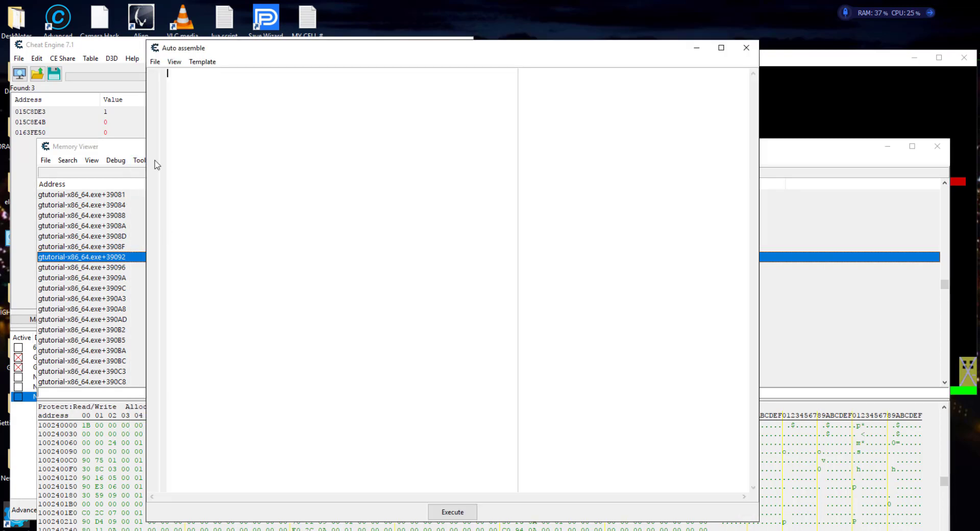
click(204, 60)
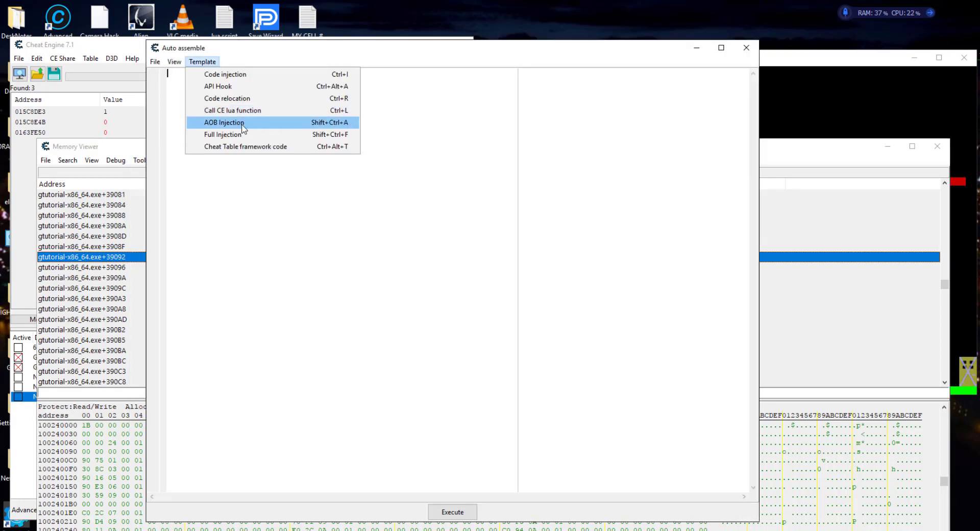
click(249, 126)
click(540, 316)
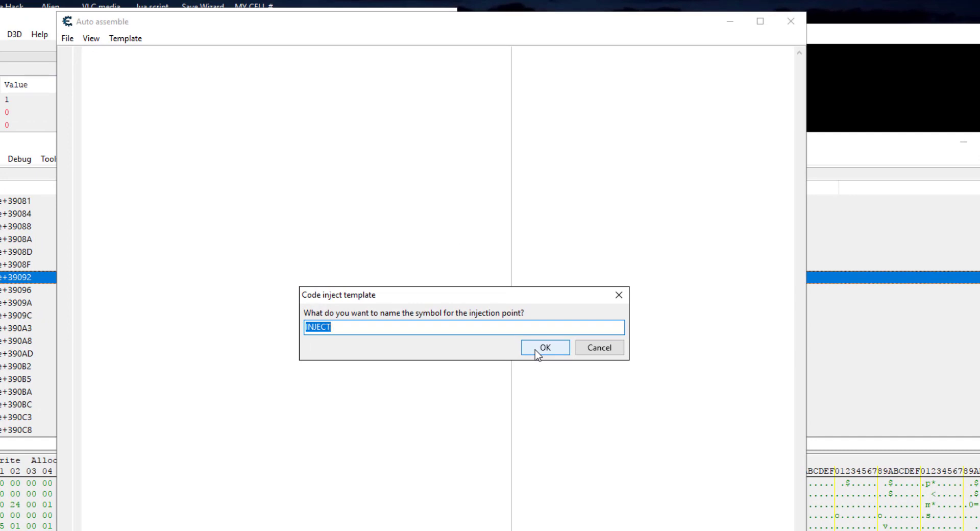
text(CE_bypass1)
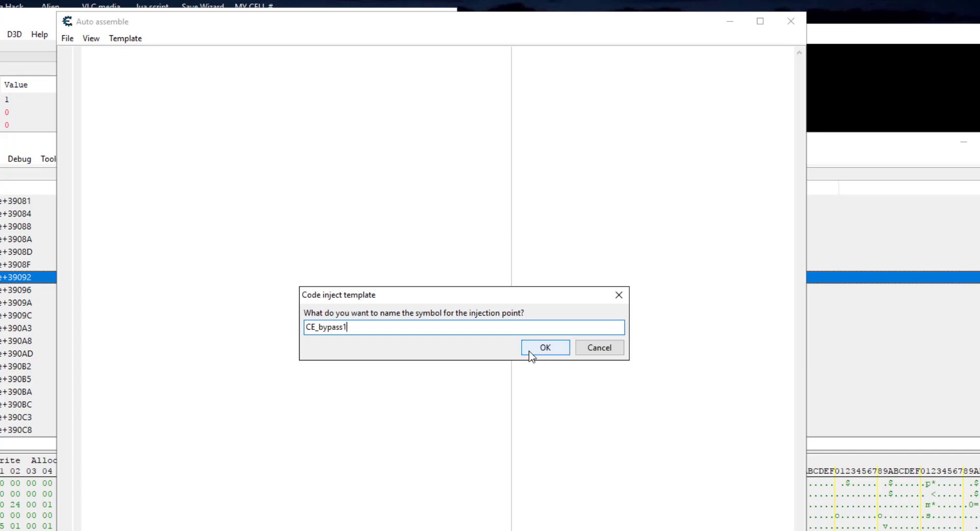
click(533, 354)
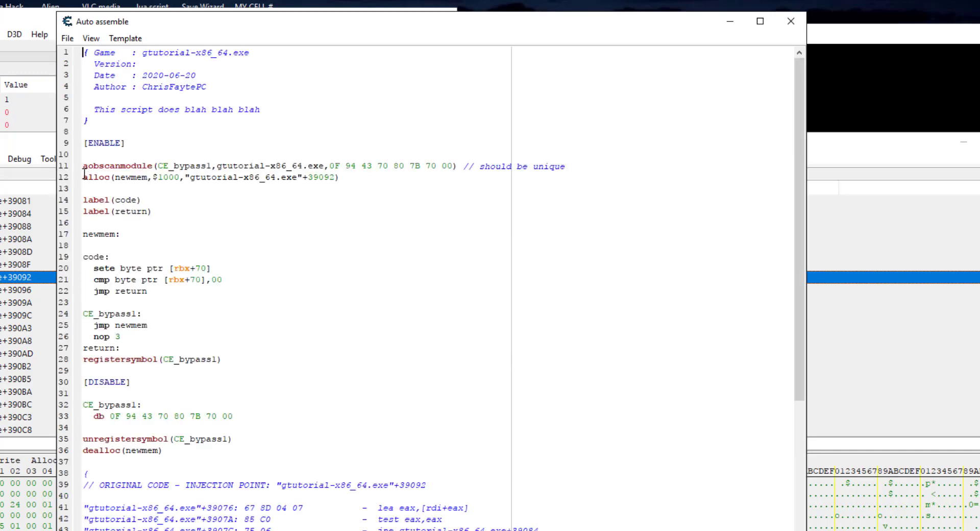
- Remove the CE_ prefix from every occurrence of the symbol in the script, leaving it as bypass1
drag(85, 176, 232, 296)
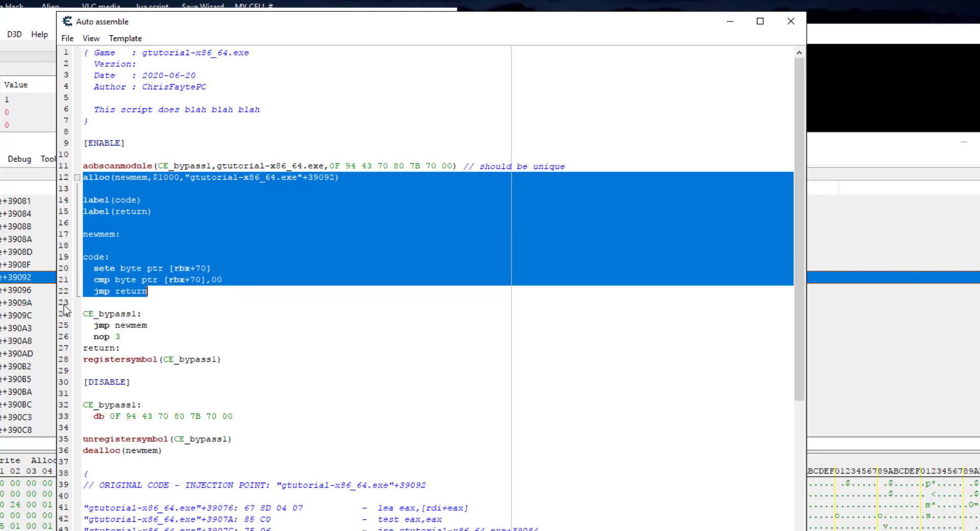
click(349, 324)
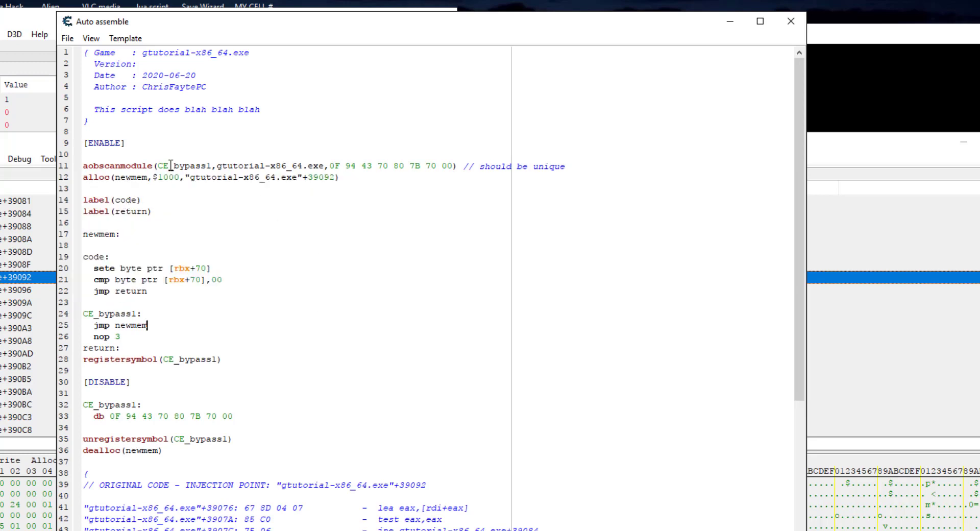
drag(176, 168, 160, 166)
key(BackSpace)
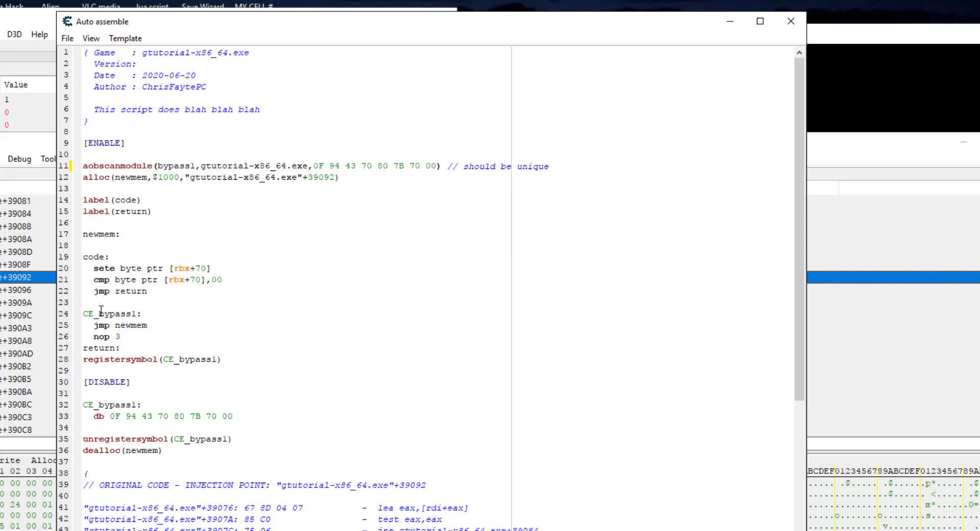
drag(99, 314, 82, 314)
key(BackSpace)
drag(177, 364, 162, 360)
key(BackSpace)
drag(100, 406, 82, 406)
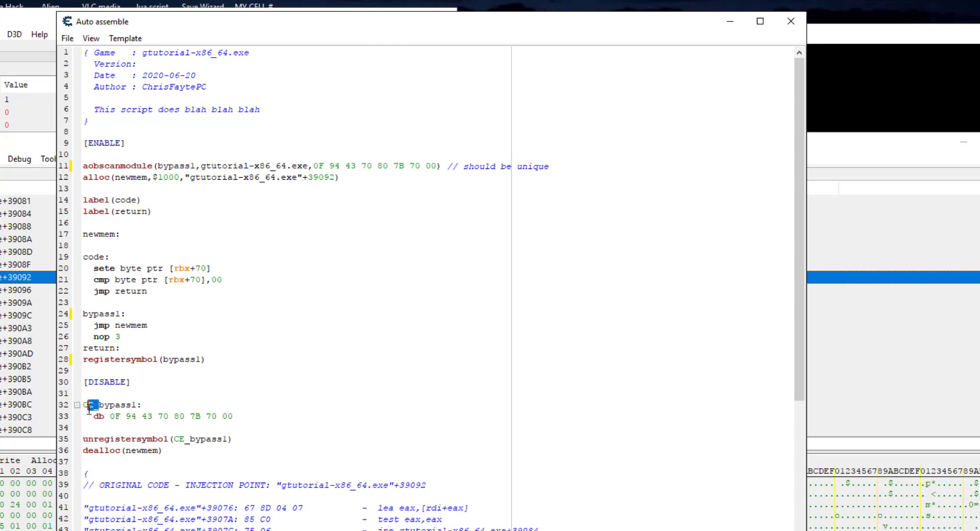
key(BackSpace)
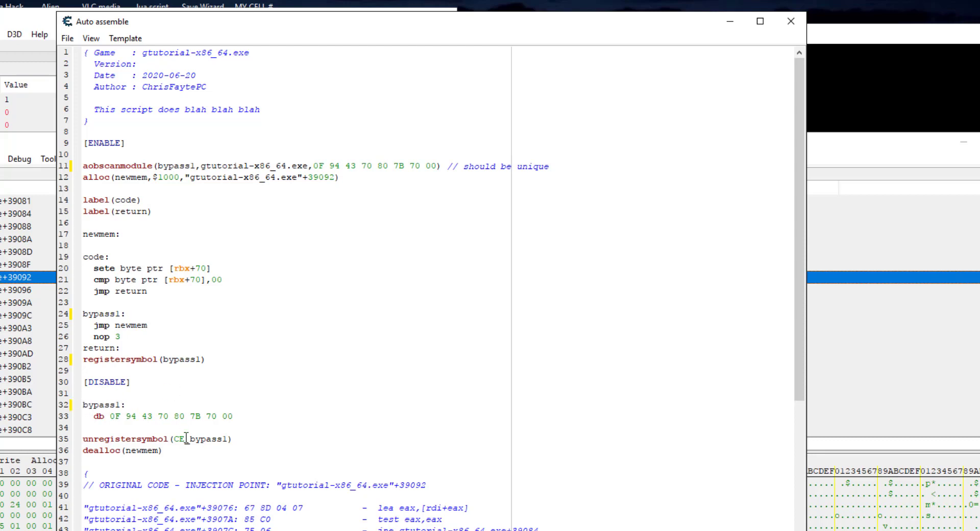
drag(191, 440, 175, 440)
key(BackSpace)
- Delete the alloc line, label declarations, newmem and code blocks, and the jmp newmem, nop 3 and return: lines from the enable section
drag(195, 166, 156, 166)
click(228, 256)
drag(101, 193, 271, 301)
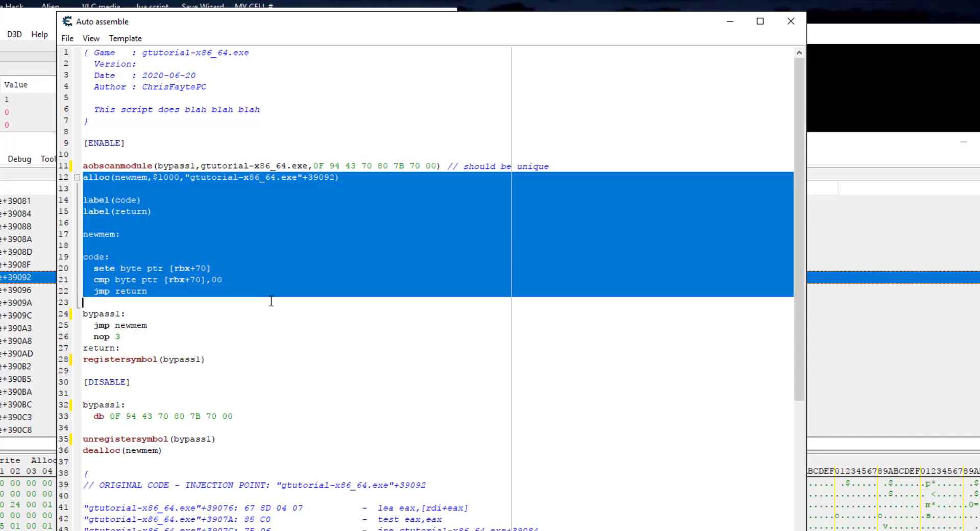
key(Delete)
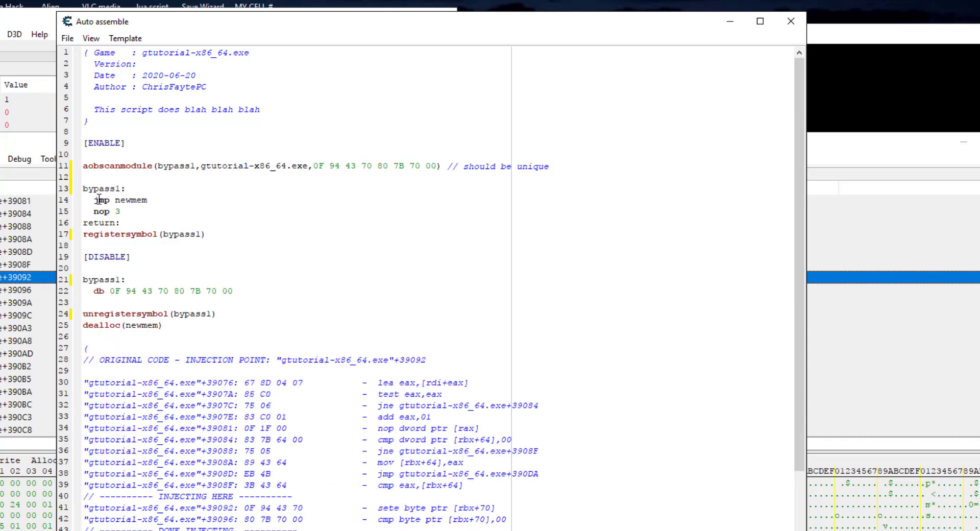
drag(95, 200, 121, 224)
key(Delete)
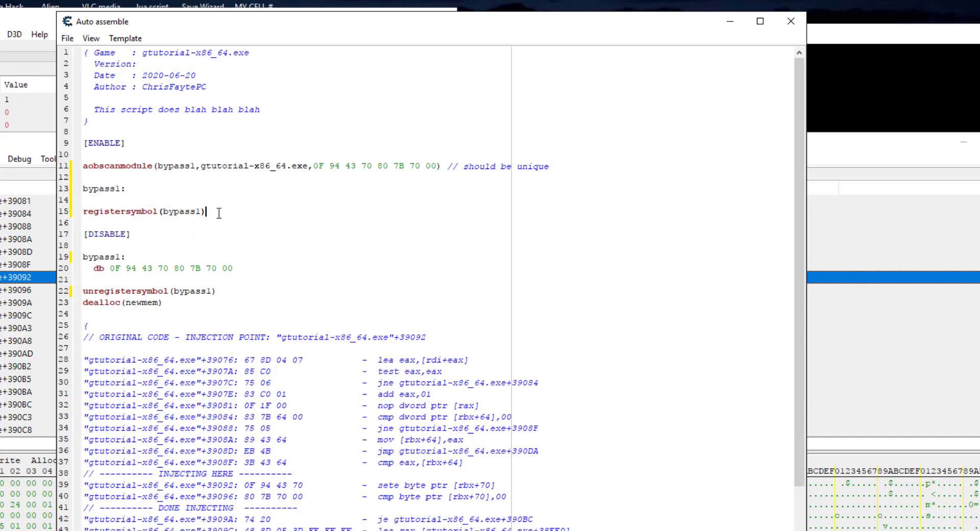
- Move the registersymbol(bypass1) line directly below the aobscanmodule line
drag(212, 212, 63, 217)
key(ctrl+c)
key(Delete)
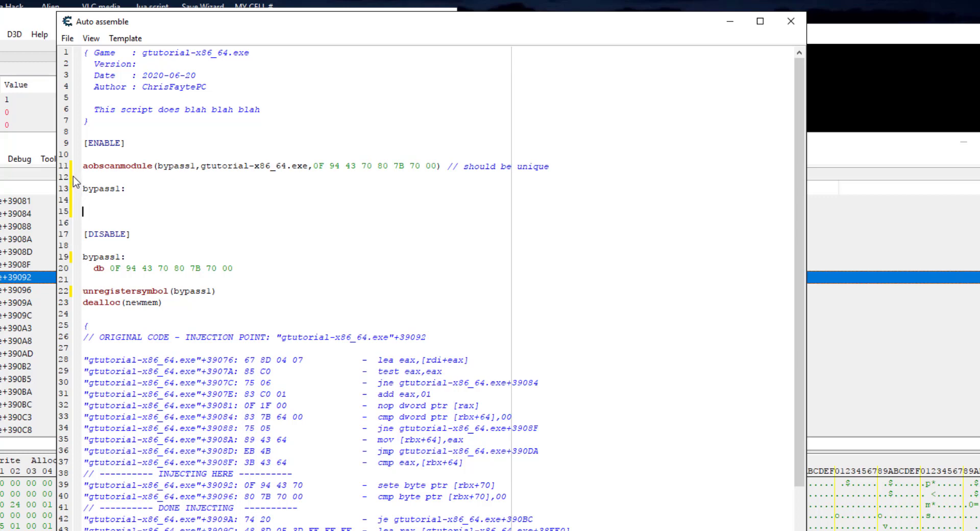
click(94, 175)
key(ctrl+v)
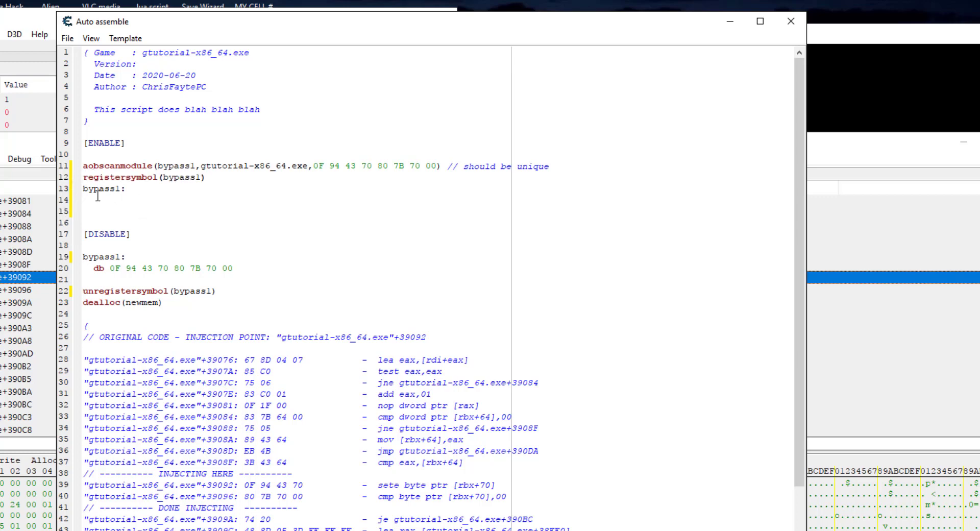
- Write db 90 90 90 90 under bypass1: in the enable section and shorten the disable section's bytes to db 0F 94 43 70
key(Return)
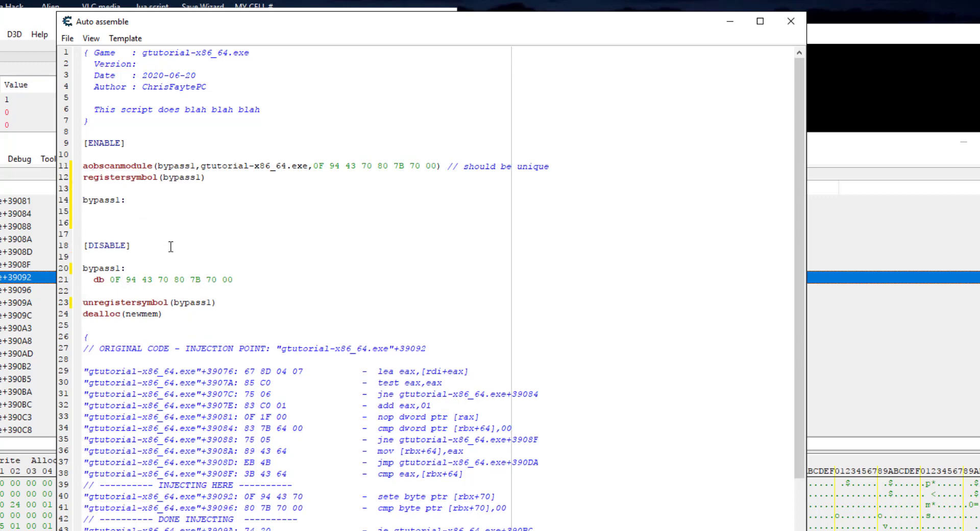
drag(308, 496, 248, 499)
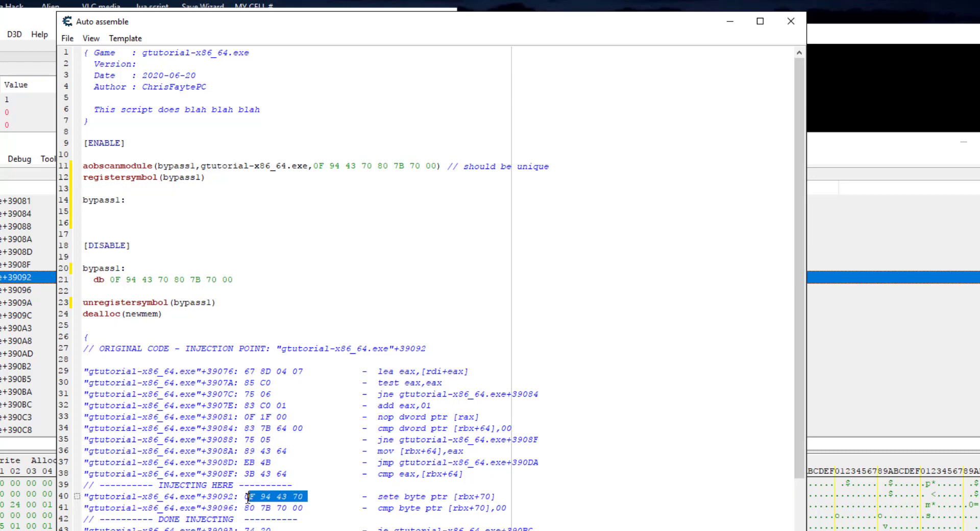
drag(508, 493, 376, 494)
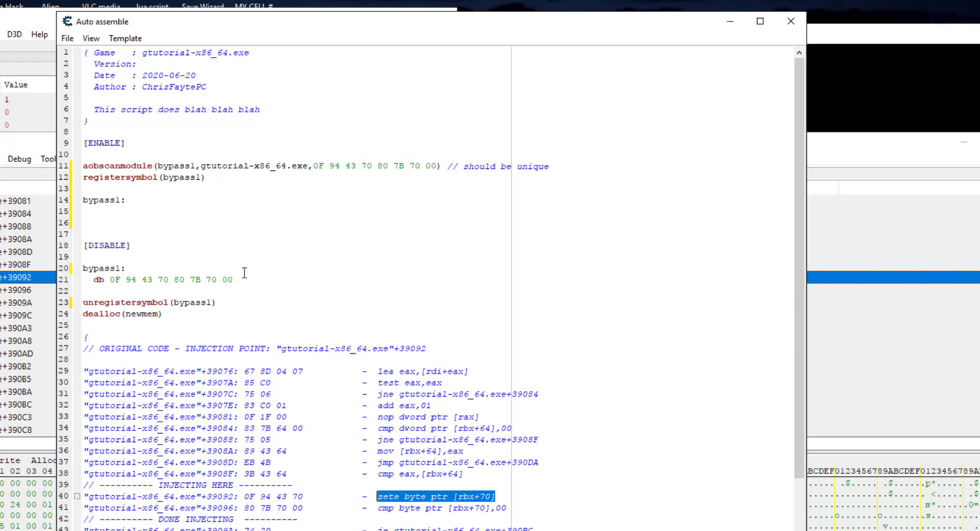
drag(234, 280, 171, 280)
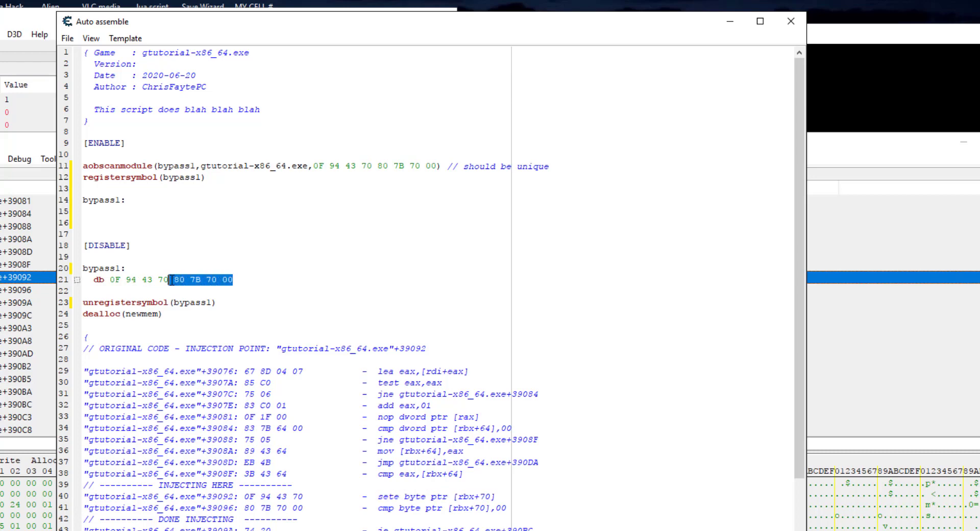
key(BackSpace)
mouse_move(171, 280)
mouse_down()
mouse_move(94, 263)
mouse_move(89, 280)
mouse_move(170, 280)
mouse_up()
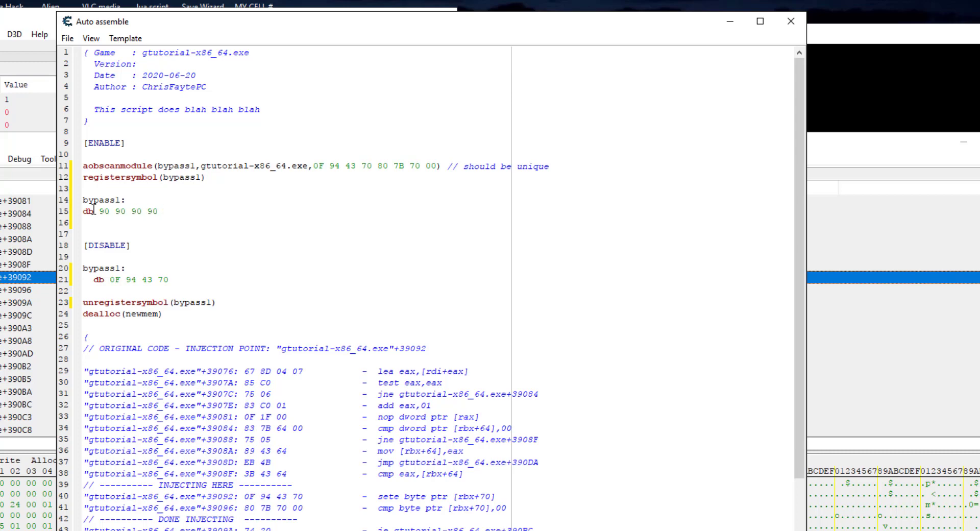
- Delete the dealloc(newmem) line, then assign the finished script to the current cheat table and close the script editor
drag(189, 314, 77, 319)
key(Delete)
click(67, 38)
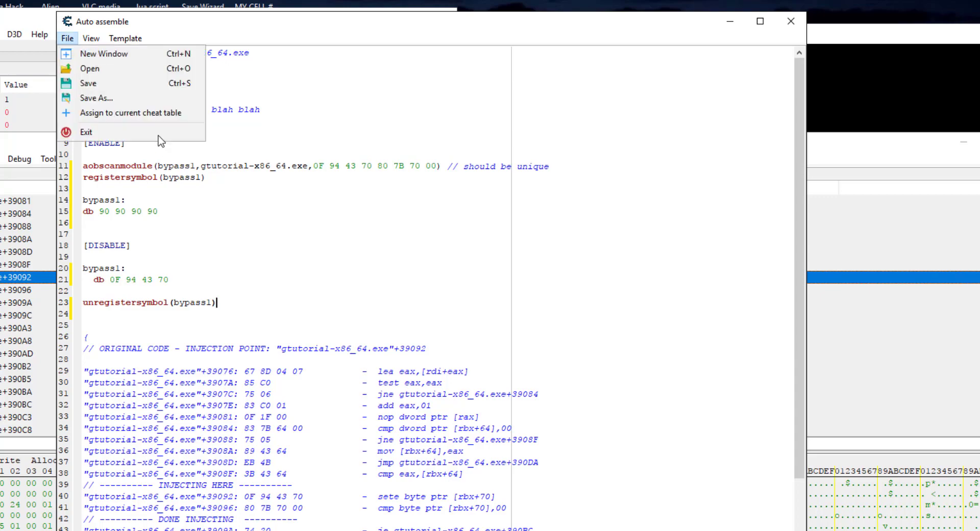
click(153, 112)
click(790, 21)
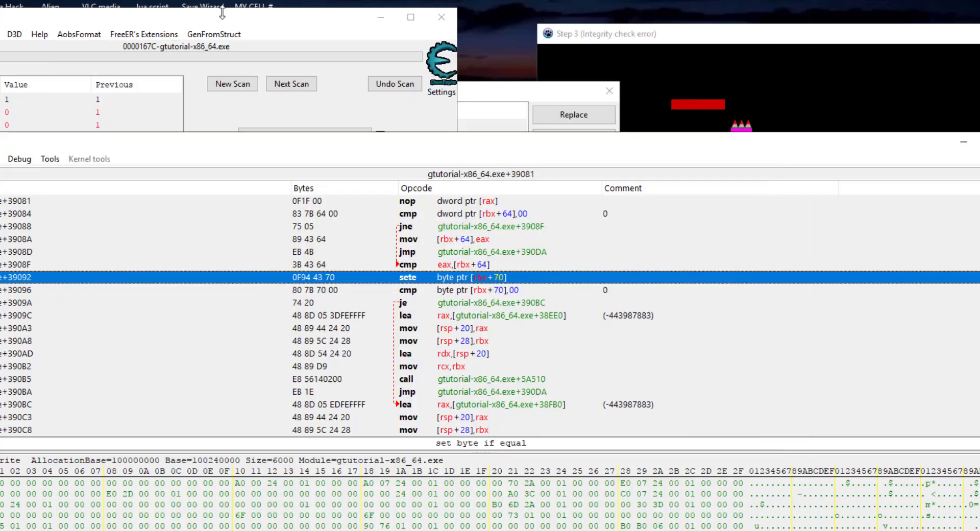
- Change the new script entry's description to "Bypass Integrity Check 7.1"
click(82, 406)
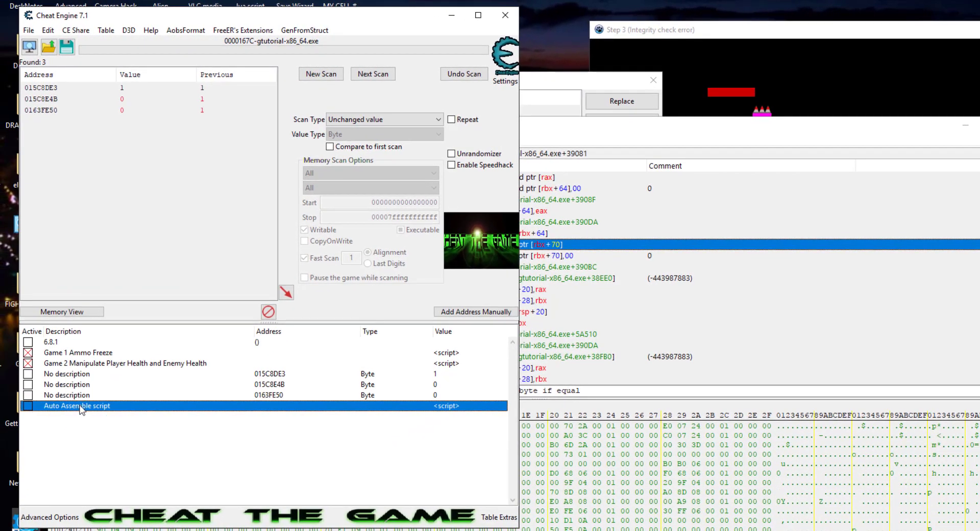
double_click(82, 406)
text(Byp)
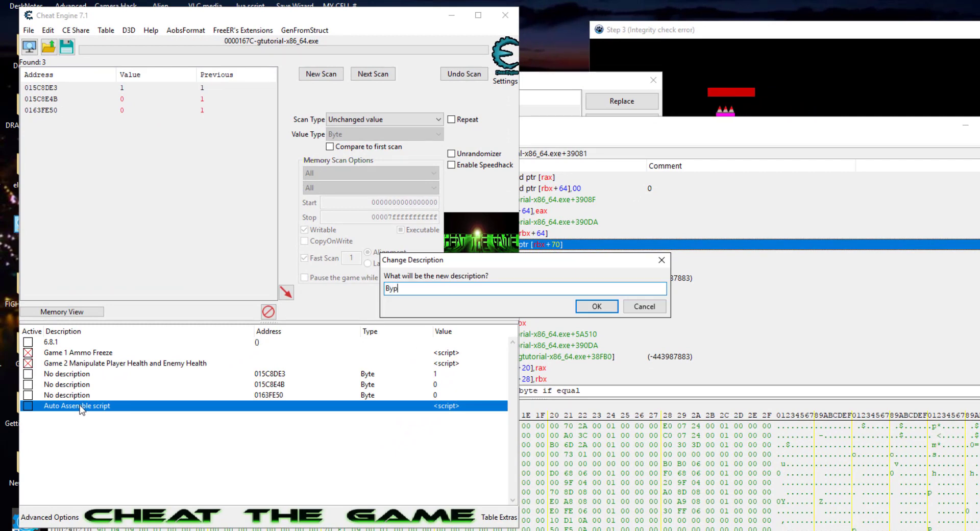
text(ass Integrity )
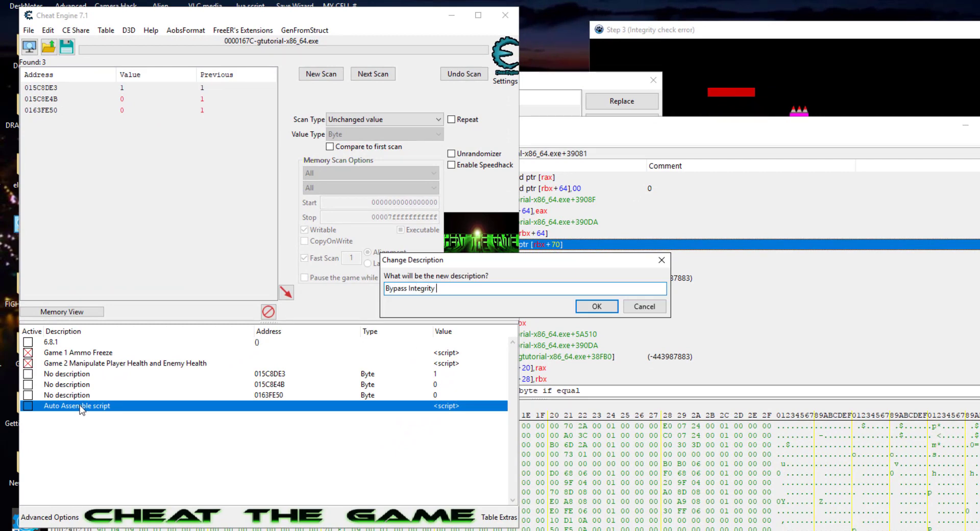
text(Check 7,)
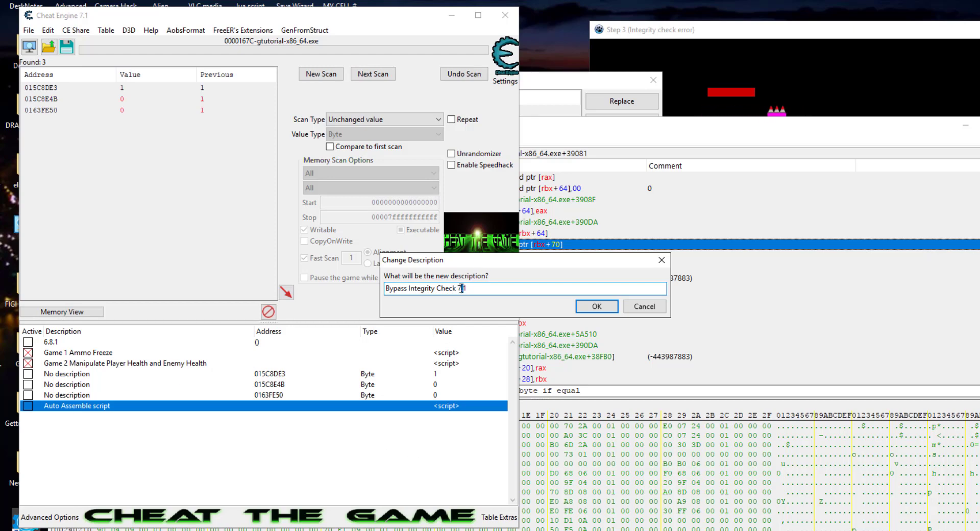
text(1)
click(596, 306)
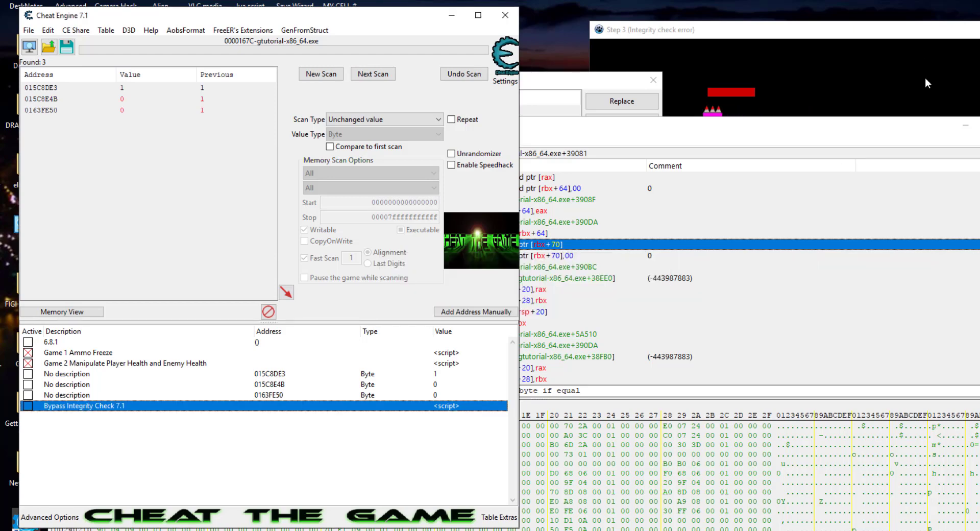
- Close the running game, relaunch Cheat Engine Tutorial Games and place its window beside the cheat table
click(966, 127)
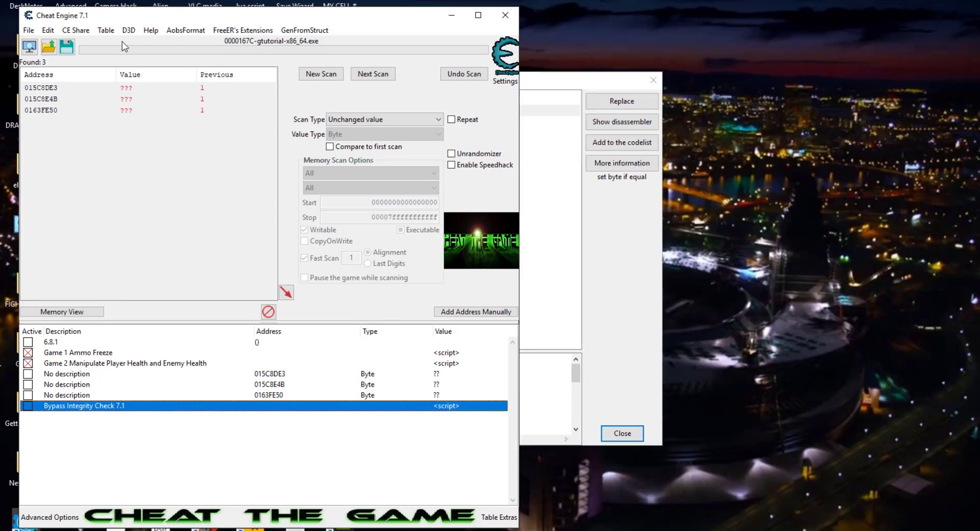
click(110, 34)
mouse_move(151, 31)
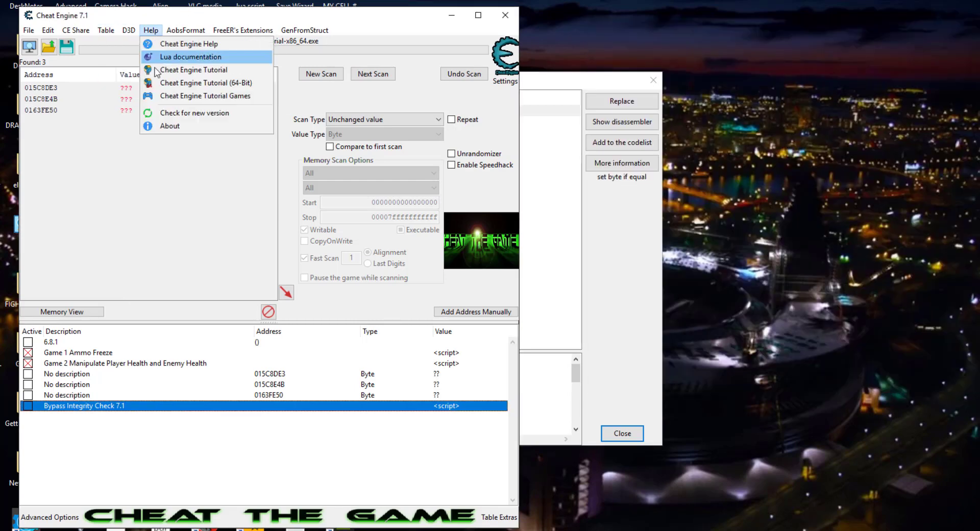
click(168, 96)
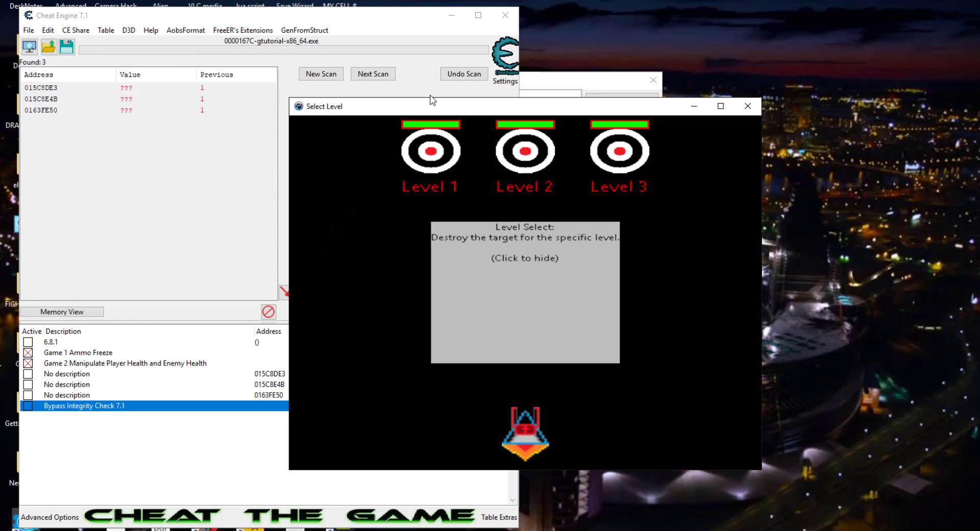
drag(432, 101, 709, 15)
- Attach to the newly launched gtutorial-x86_64.exe process, keeping the current address list, and close the leftover opcode list window
click(30, 48)
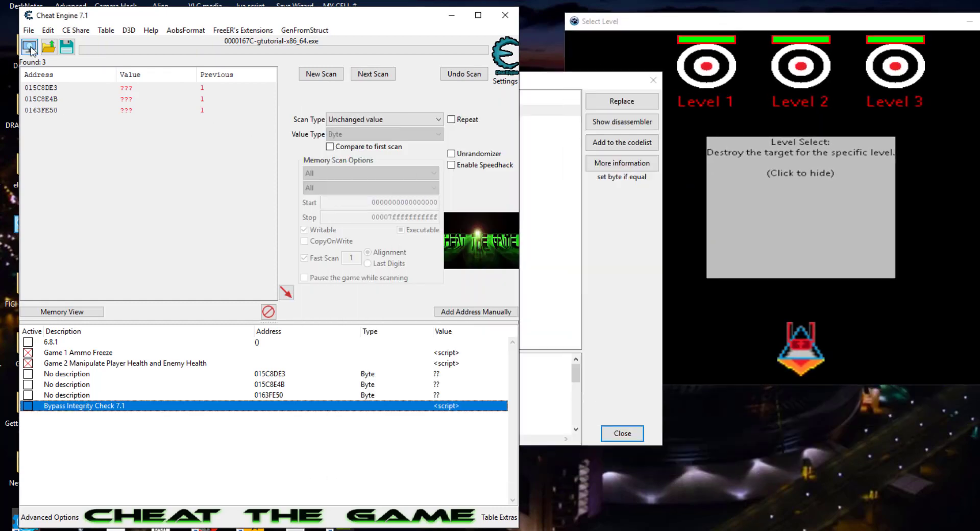
click(234, 351)
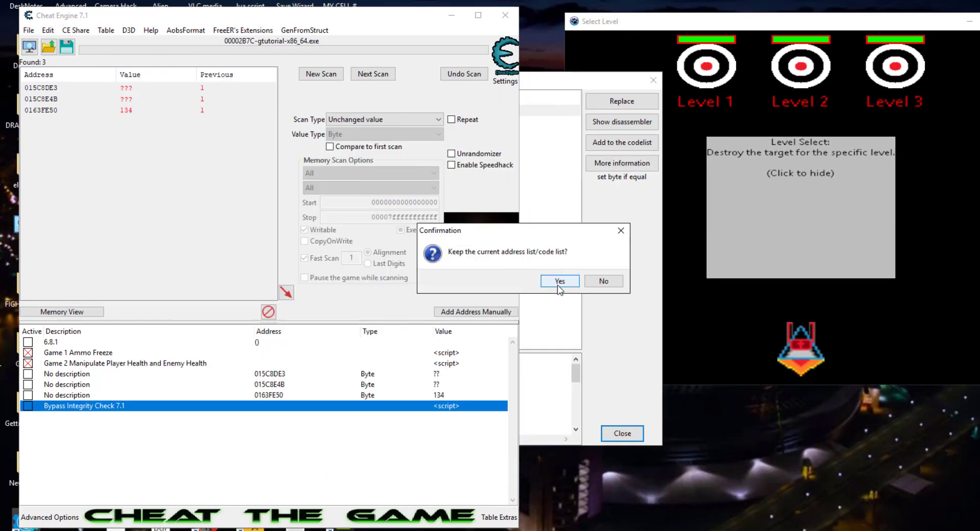
click(559, 282)
click(561, 287)
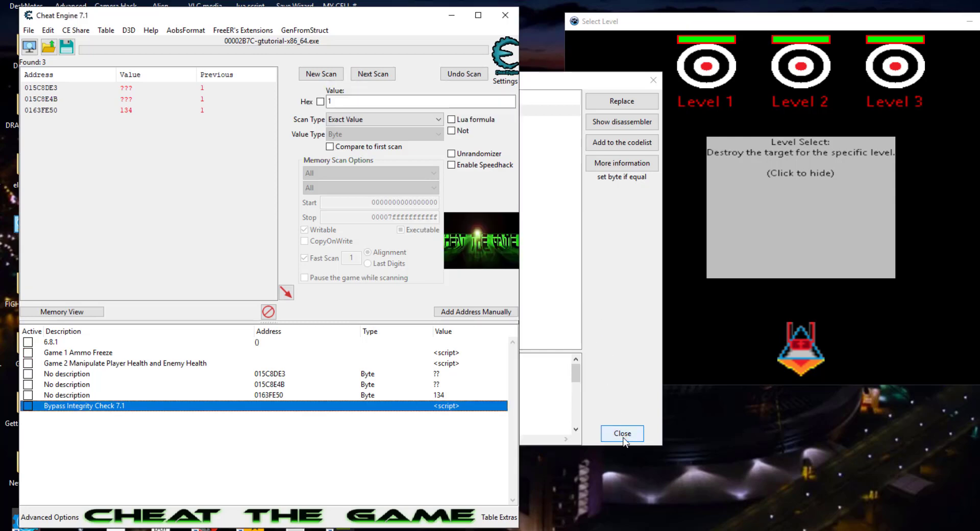
click(623, 436)
- Move the Bypass Integrity Check 7.1 script above Game 1 Ammo Freeze, activate both, and try to activate the Game 2 script
drag(65, 409, 25, 348)
click(76, 467)
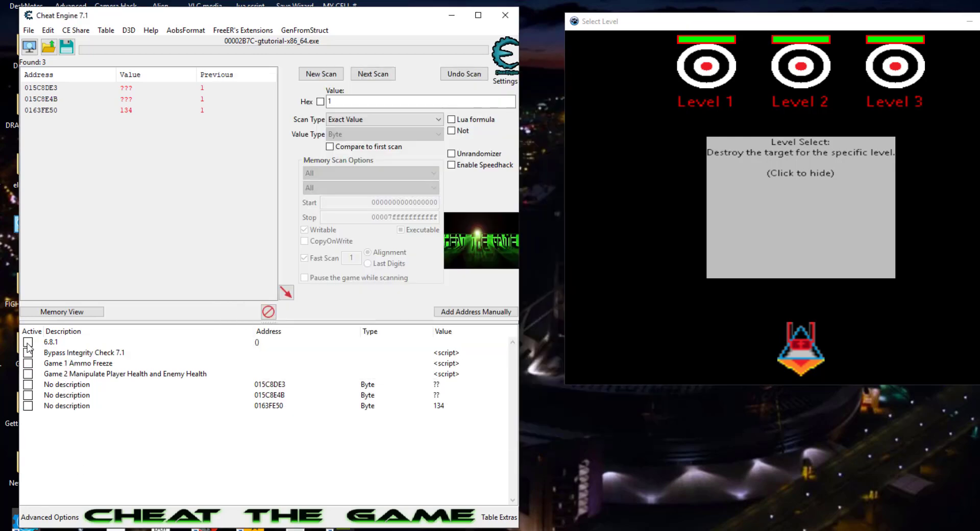
click(28, 353)
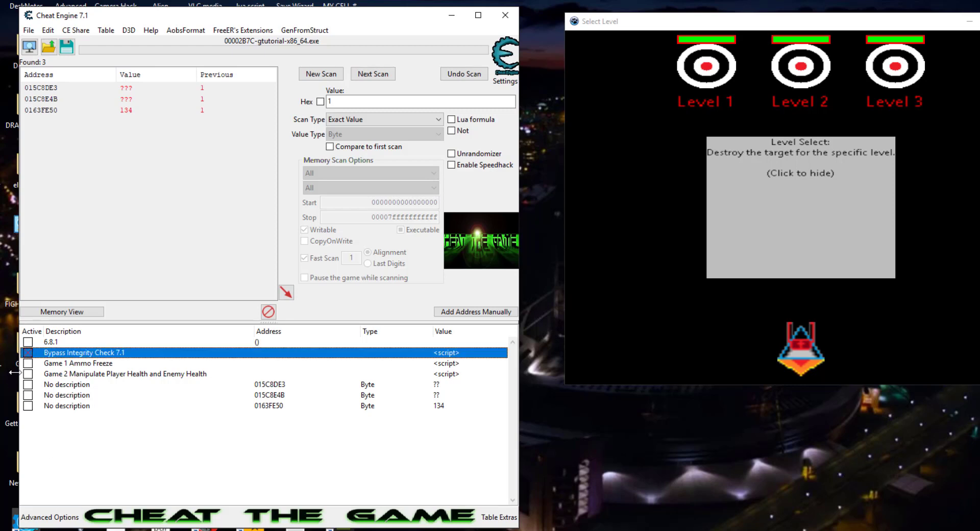
click(28, 363)
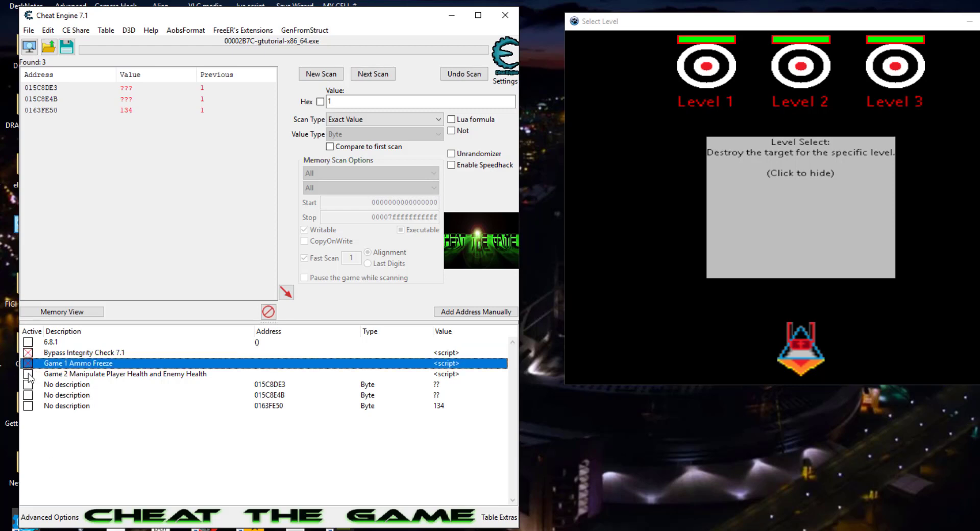
click(28, 374)
- Examine the patched instructions at bypass1 in the memory viewer
click(623, 25)
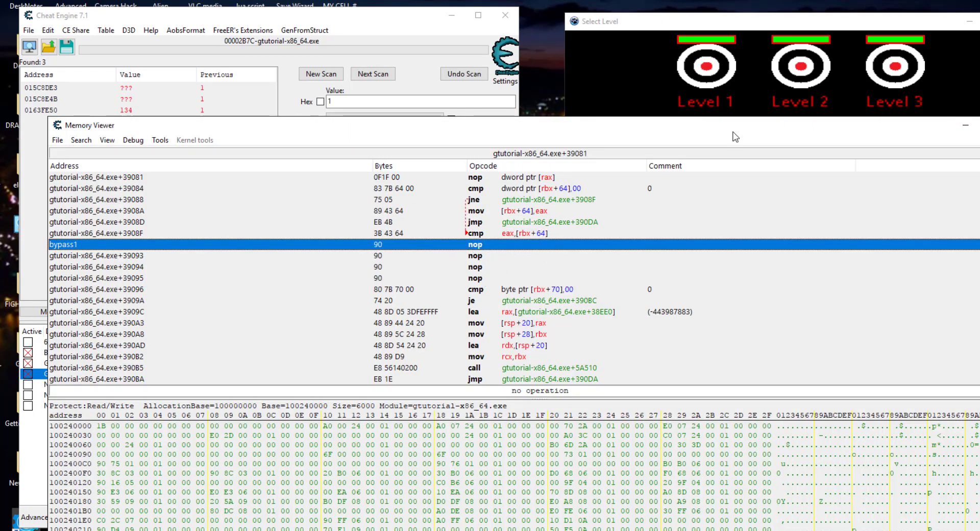
click(727, 25)
click(464, 47)
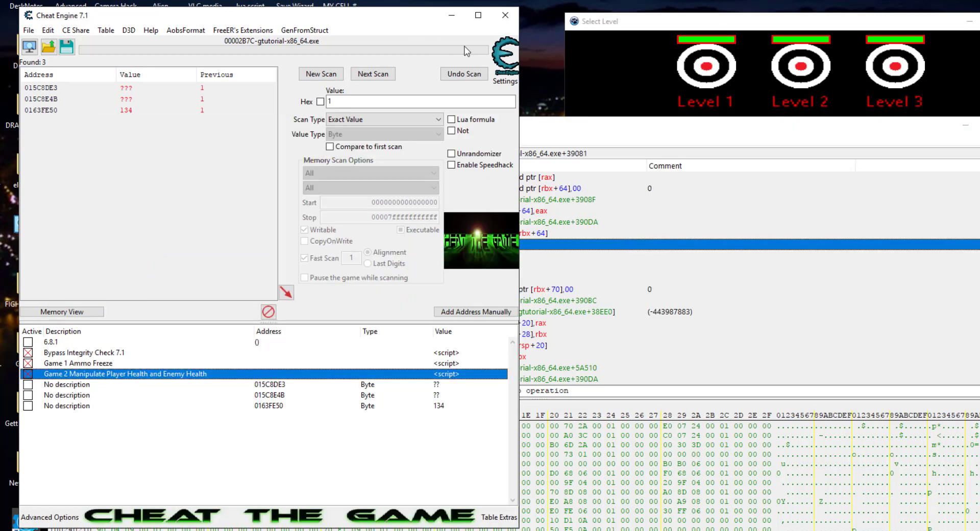
- Hide the level selection hint in the game and shoot the Level 3 target until it is destroyed
click(849, 20)
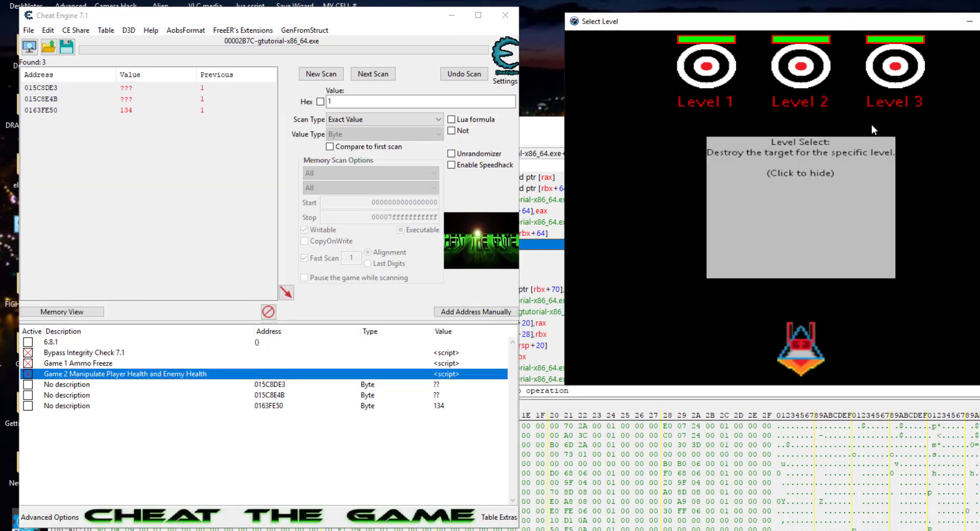
click(856, 180)
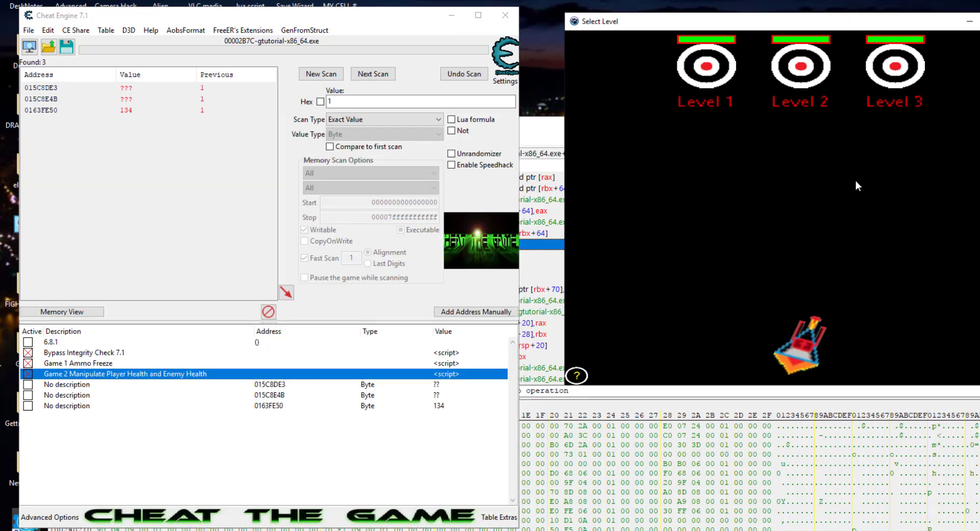
click(856, 181)
click(856, 181)
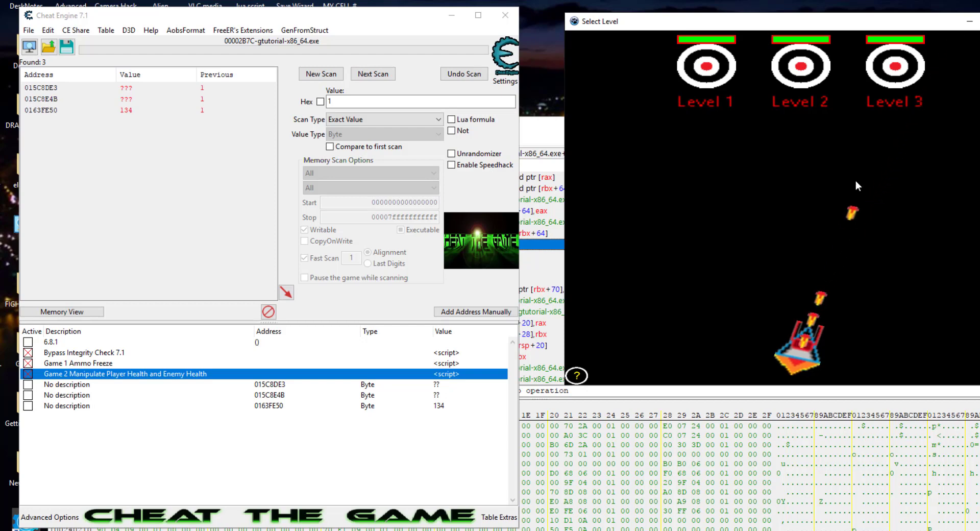
click(856, 181)
click(855, 181)
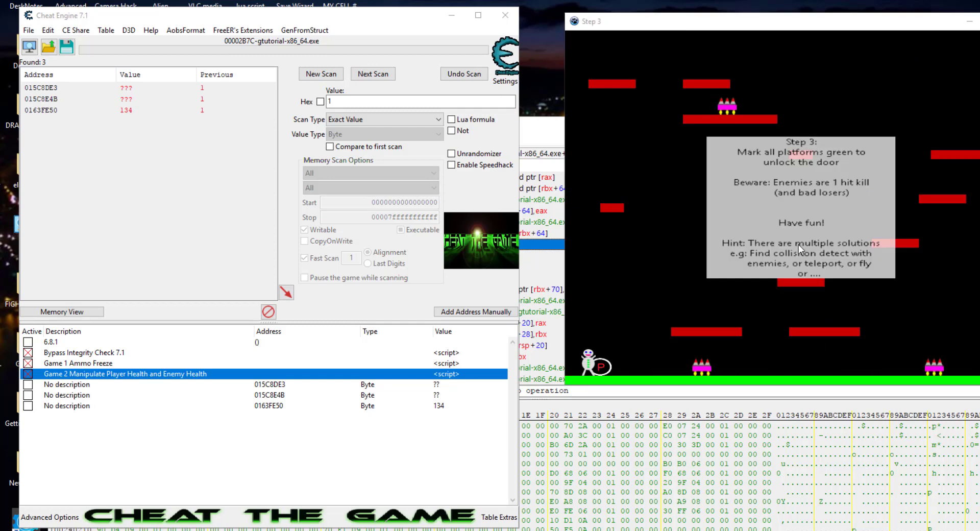
- Hide the Step 3 instructions and test the bypass by jumping the character onto the first low platform and past the enemies
click(842, 196)
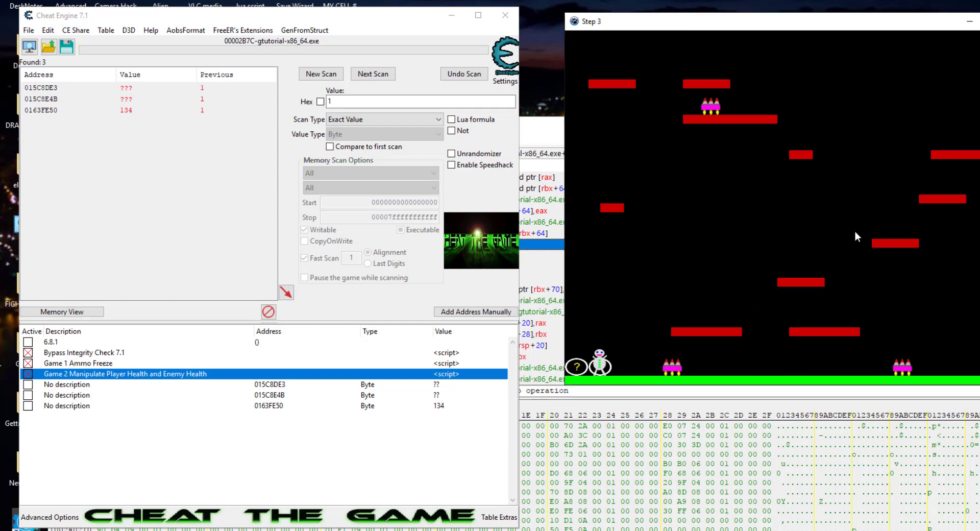
key(Right)
key(Up)
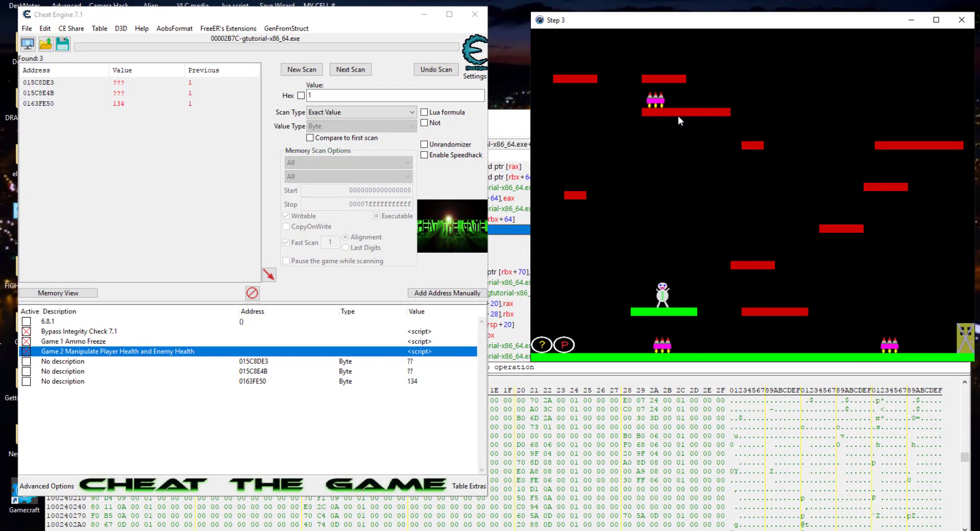
key(Up)
key(Right)
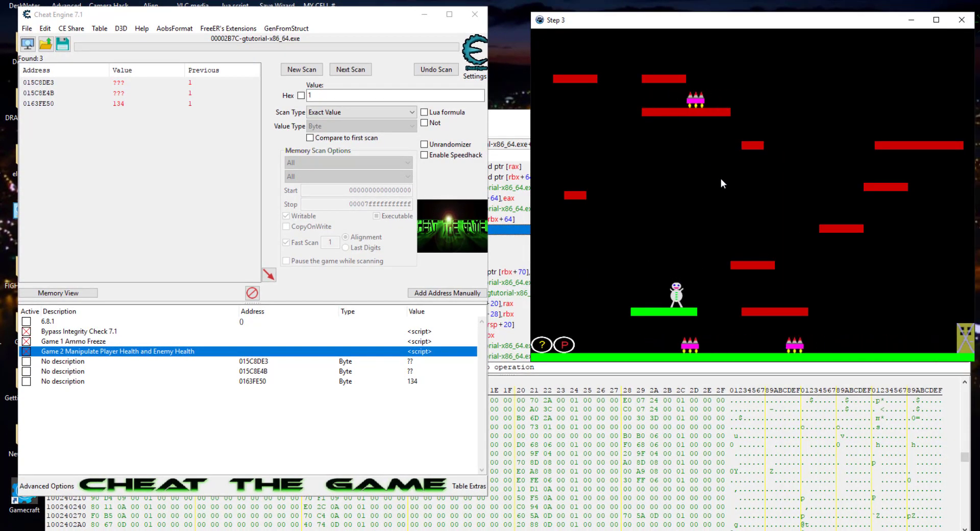
key(Up)
key(Right)
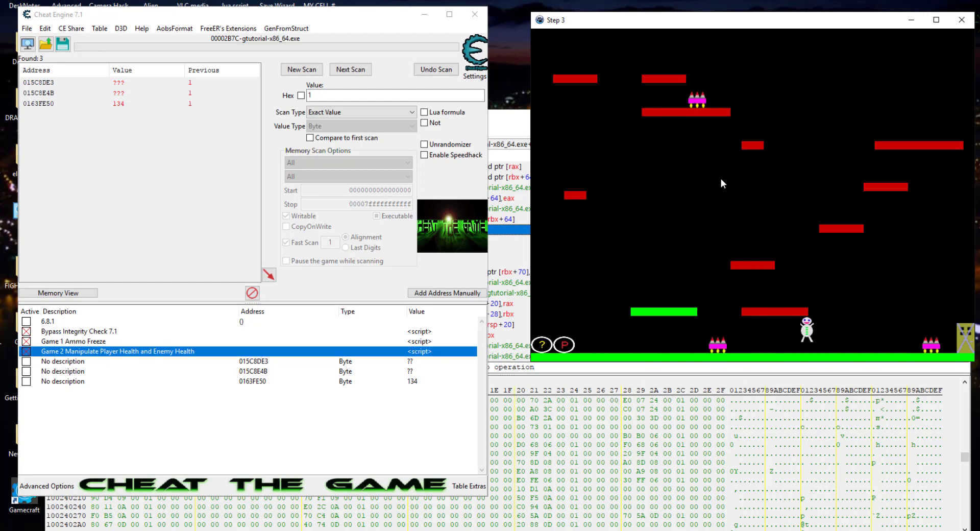
- Close the Step 3 game, start Cheat Engine Tutorial Games again and place its window beside the cheat table
click(962, 19)
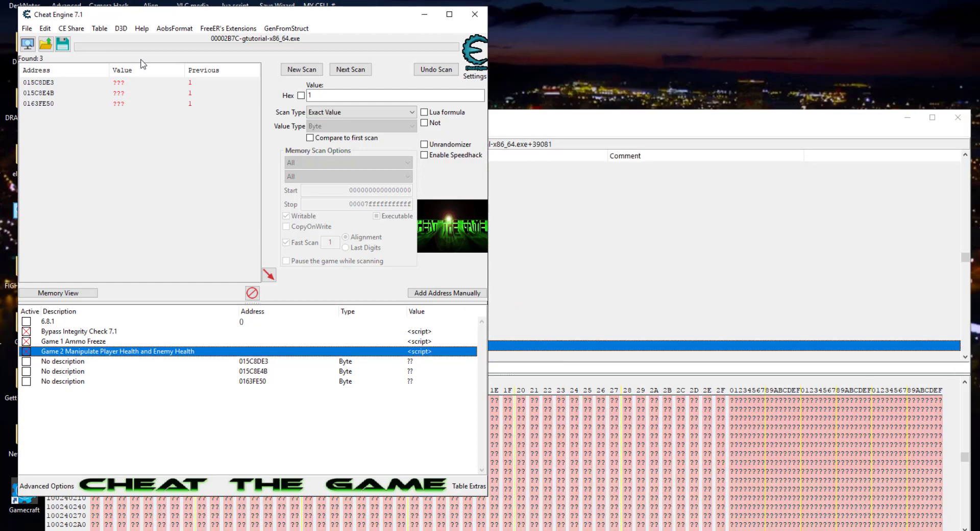
click(146, 29)
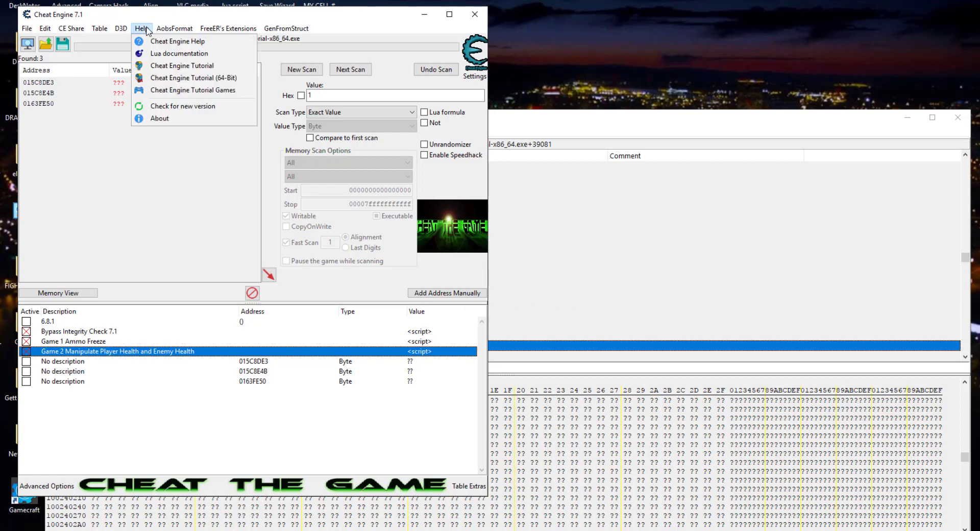
click(169, 90)
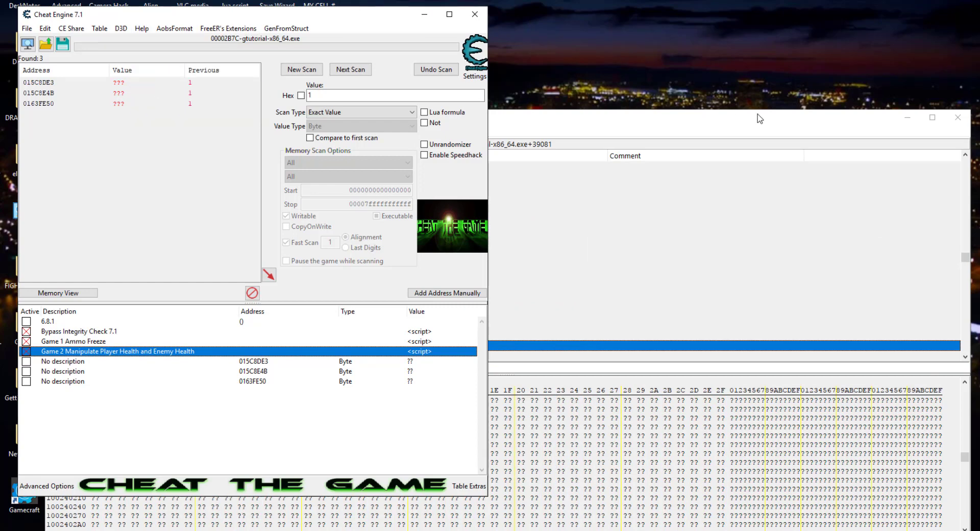
drag(475, 100, 715, 52)
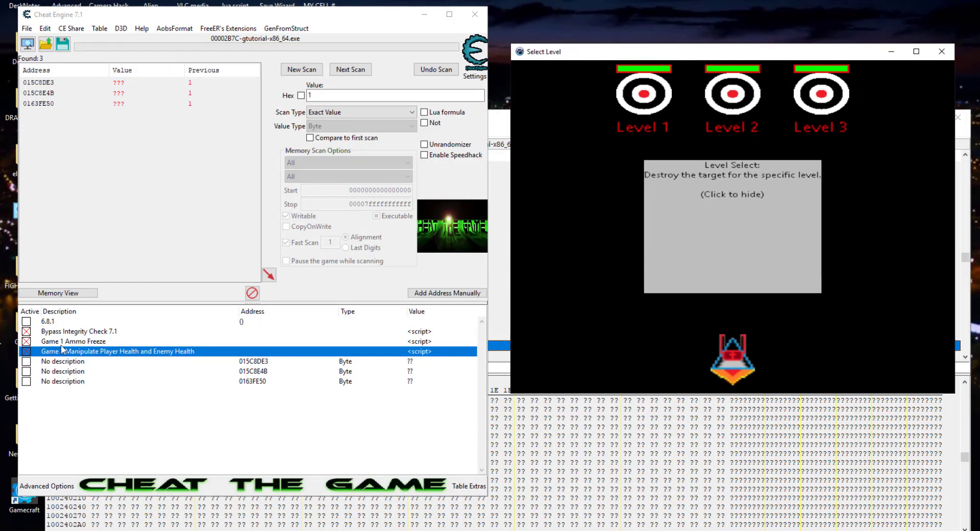
- Attach to the restarted gtutorial-x86_64.exe process, keeping the address list and disabling active scripts without executing their disable part, and minimize the memory viewer
click(27, 44)
click(220, 329)
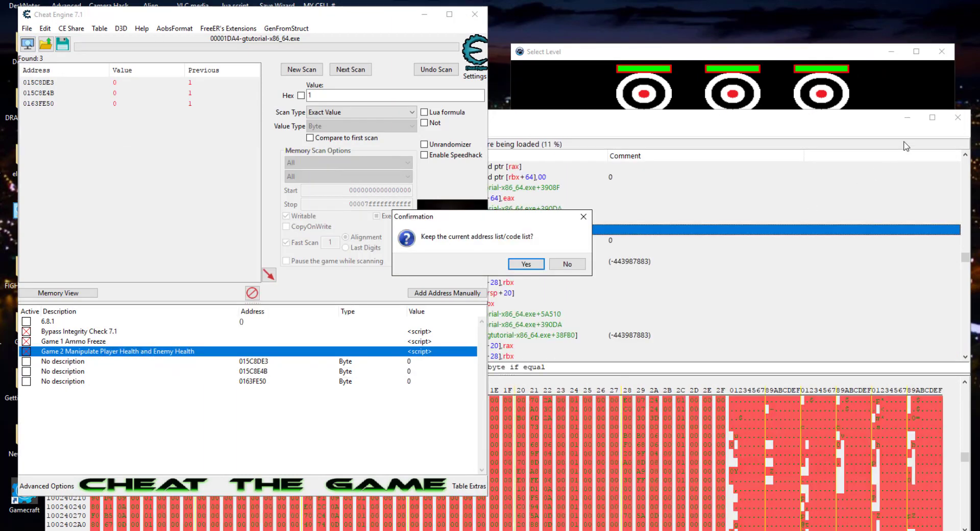
click(513, 272)
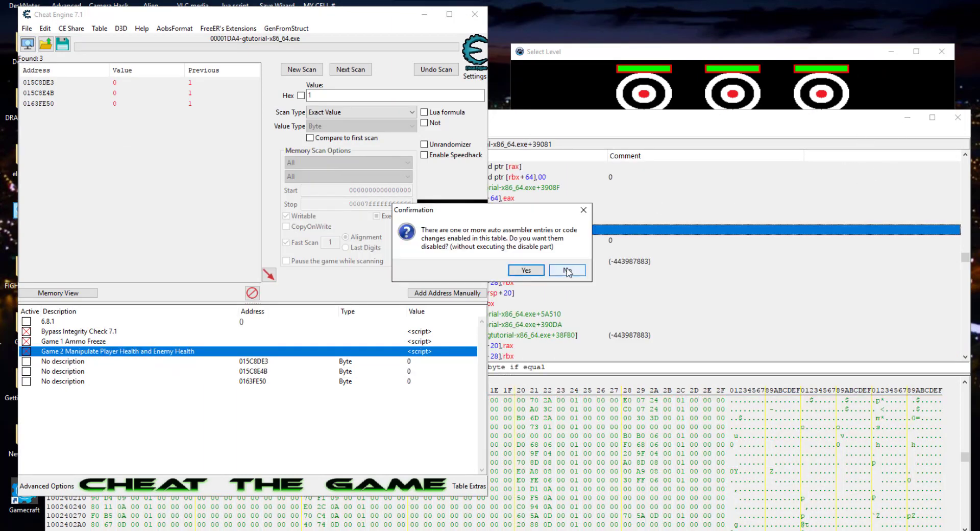
click(531, 272)
click(906, 119)
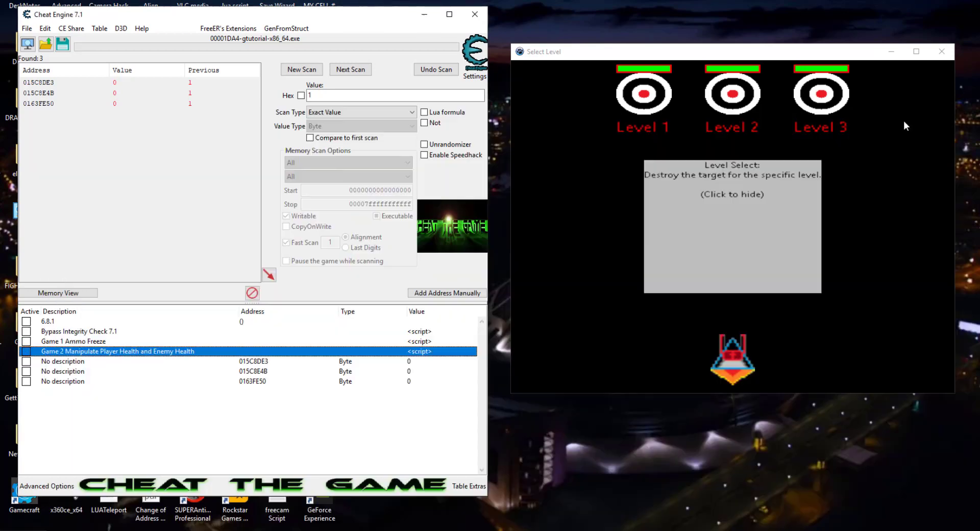
- Hide the level selection hint in the game and shoot the Level 1 target until it is destroyed
click(746, 207)
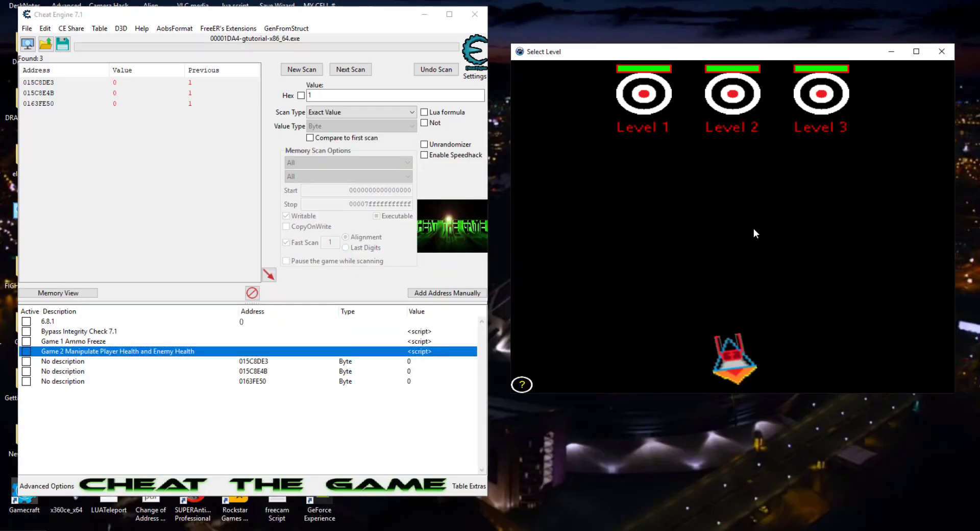
key(space)
key(space)
key(space)
key(space)
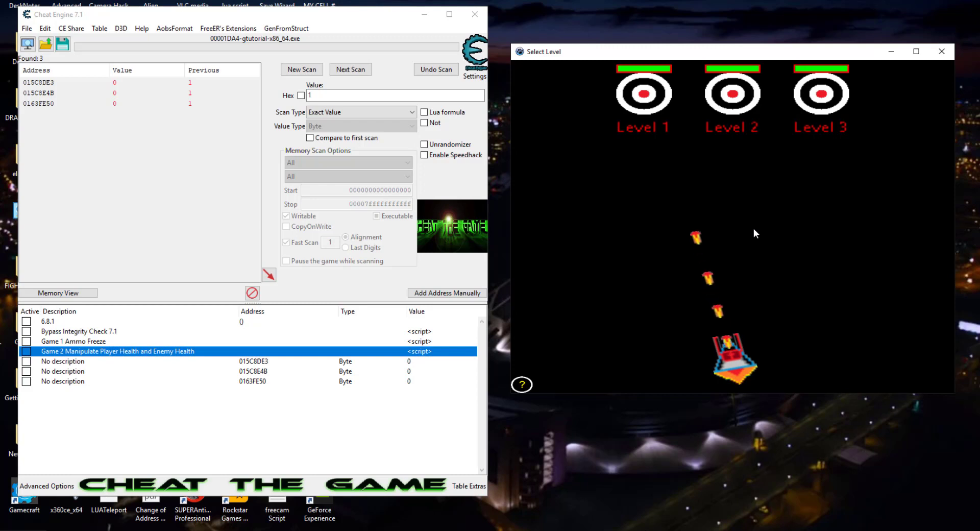
- Activate the Bypass Integrity Check 7.1, Game 1 Ammo Freeze and Game 2 Manipulate Player Health and Enemy Health scripts
click(28, 333)
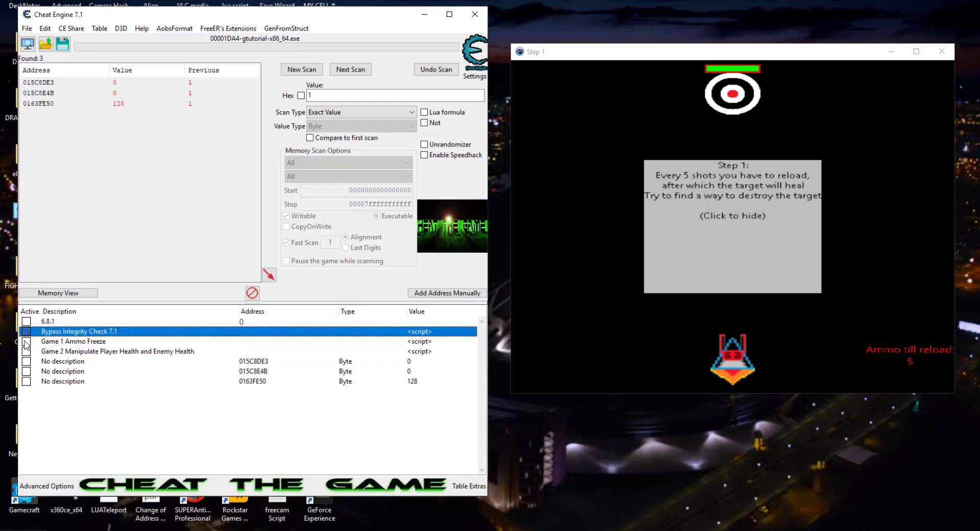
click(26, 342)
click(28, 352)
- Hide the Step 1 instructions, shoot the target without reloading until it is destroyed, and dismiss the completion message
click(803, 148)
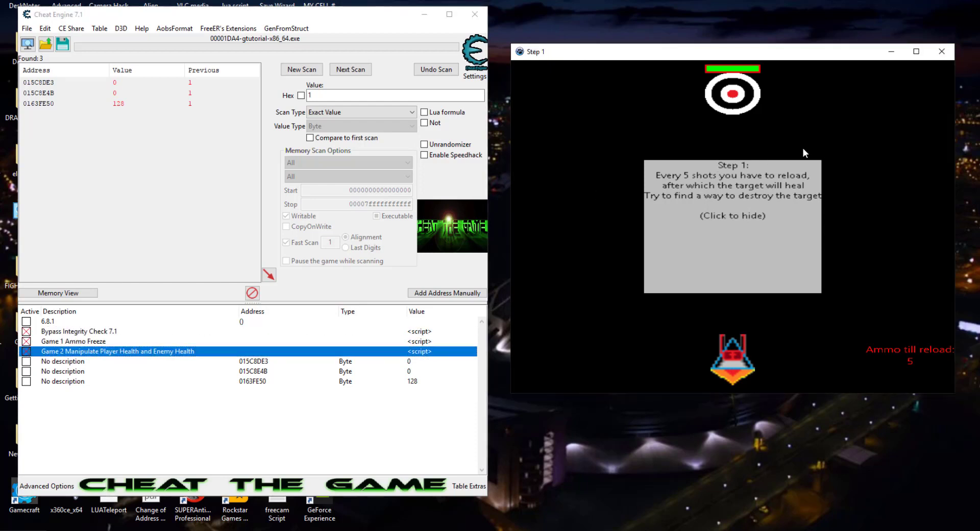
click(784, 203)
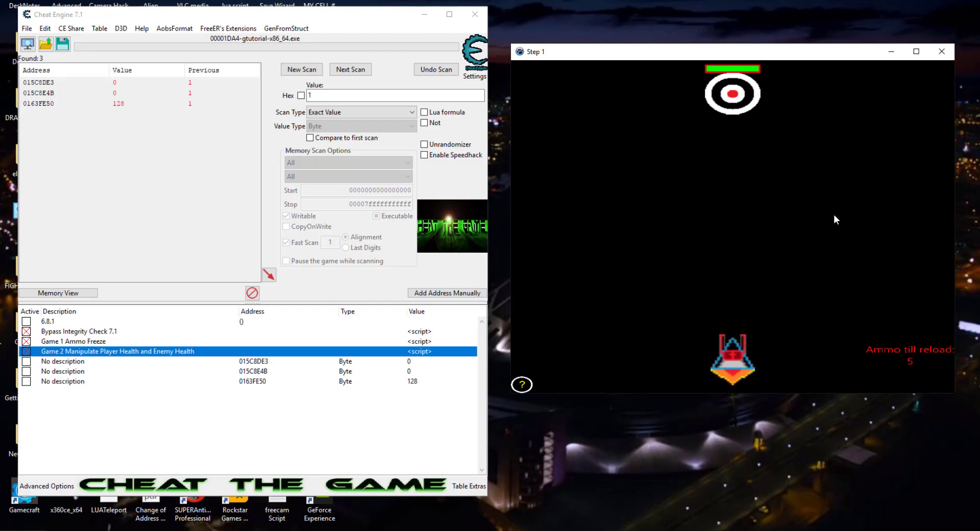
key(space)
key(space)
key(space)
key(space)
key(space)
key(space)
key(space)
key(space)
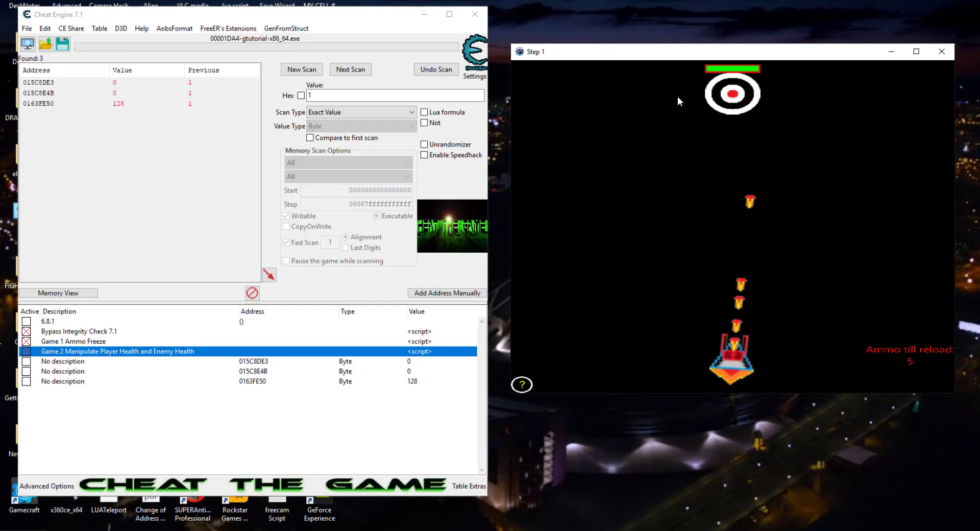
key(space)
key(space)
key(space)
key(space)
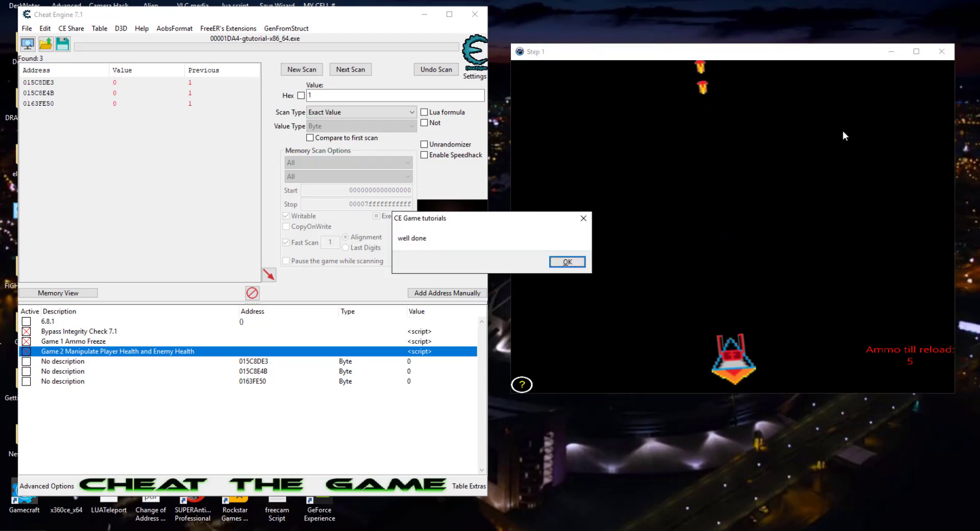
click(565, 264)
- Hide the Step 2 instructions, fly toward the two enemy ships, shoot them until both are destroyed, and continue to Step 3
click(768, 239)
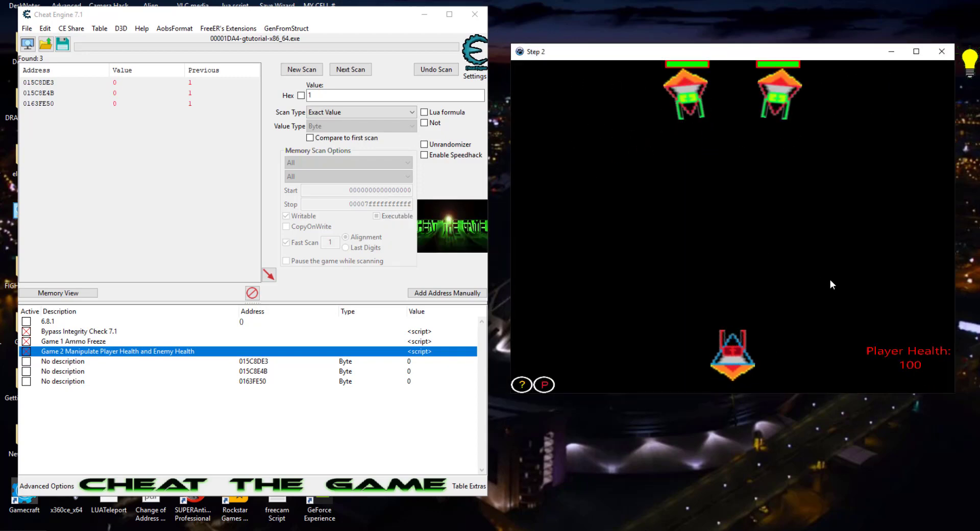
key(Up)
key(Up)
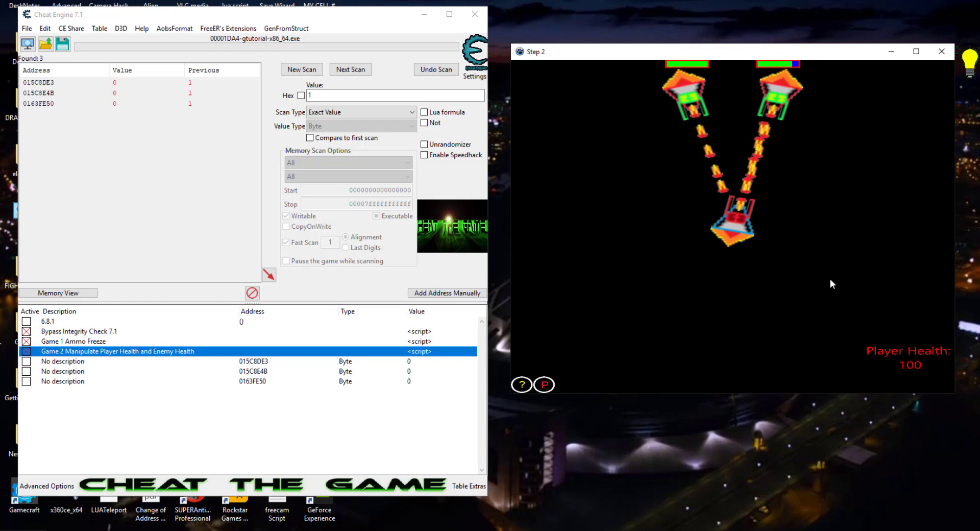
key(space)
key(Right)
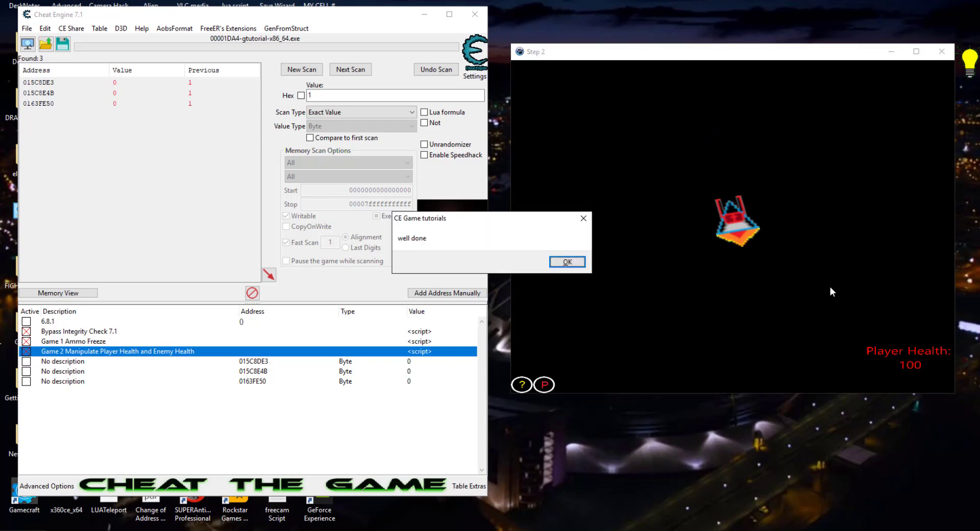
click(564, 262)
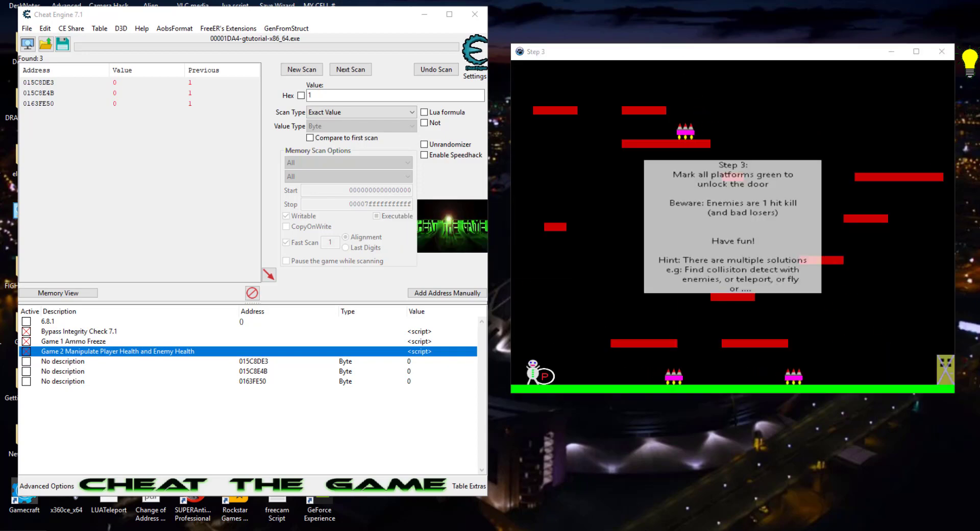
- Switch to the Guided Hacking thread in the browser, review the post about disabling sete byte ptr [rbx+70], and minimize the browser
key(alt+Tab)
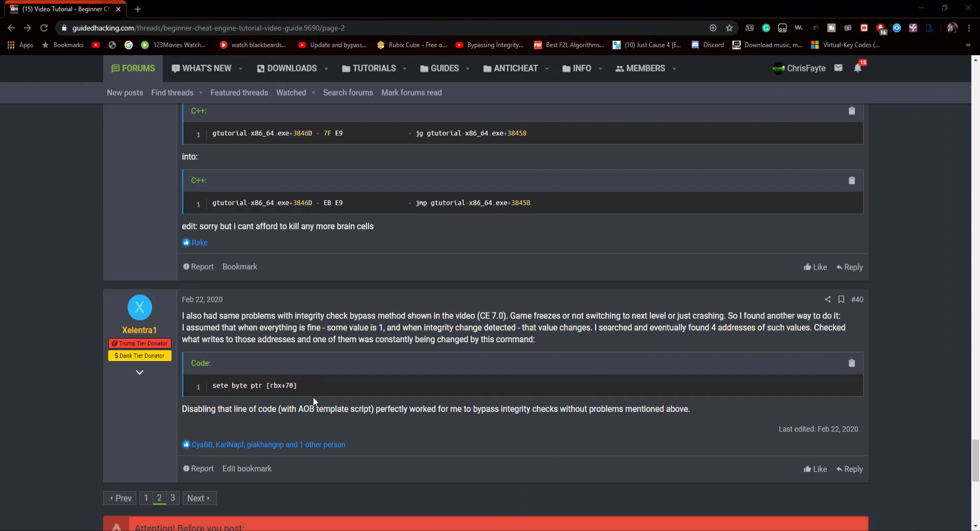
drag(313, 397, 229, 375)
click(565, 382)
click(923, 11)
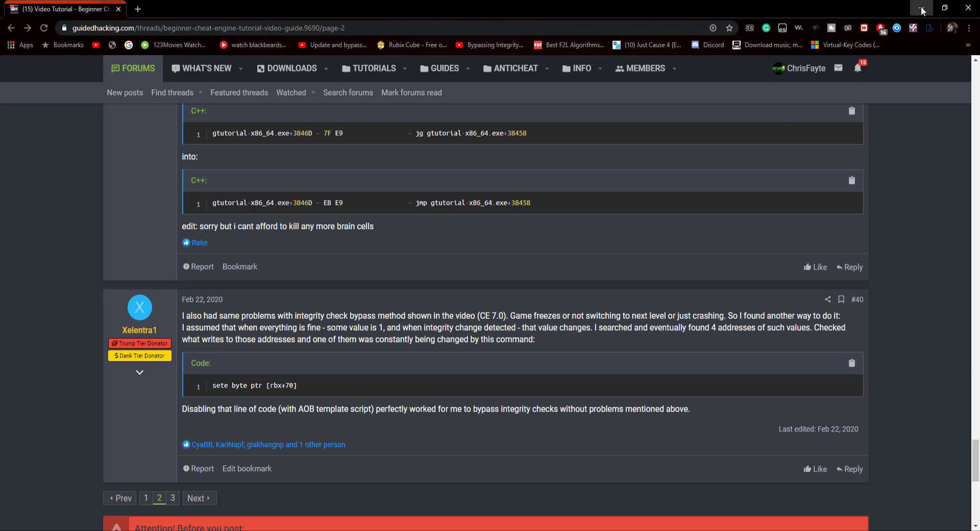